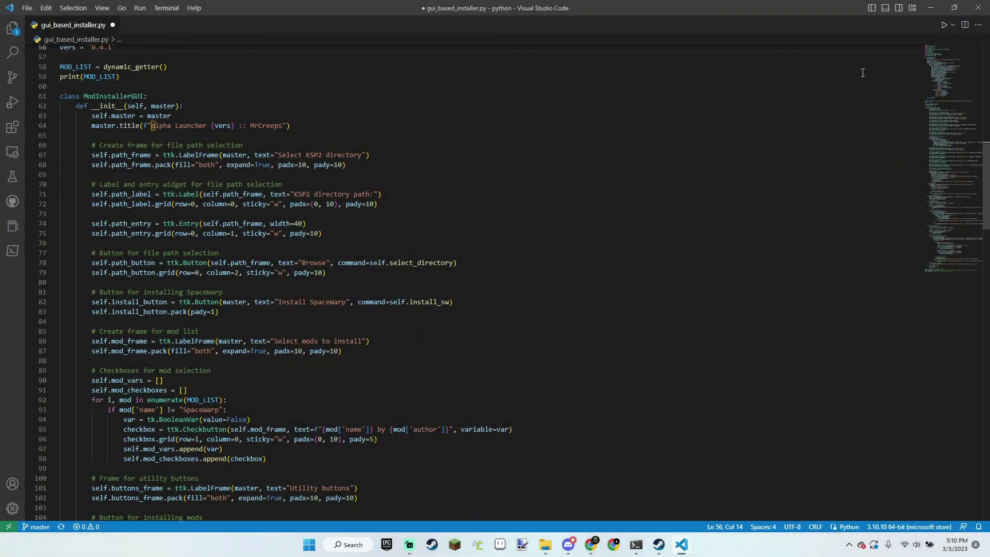
- Debug-run gui_based_installer.py using the 'Python File' debug configuration
{"action": "scroll", "coordinate": [601, 224], "scroll_direction": "up", "scroll_amount": 15}
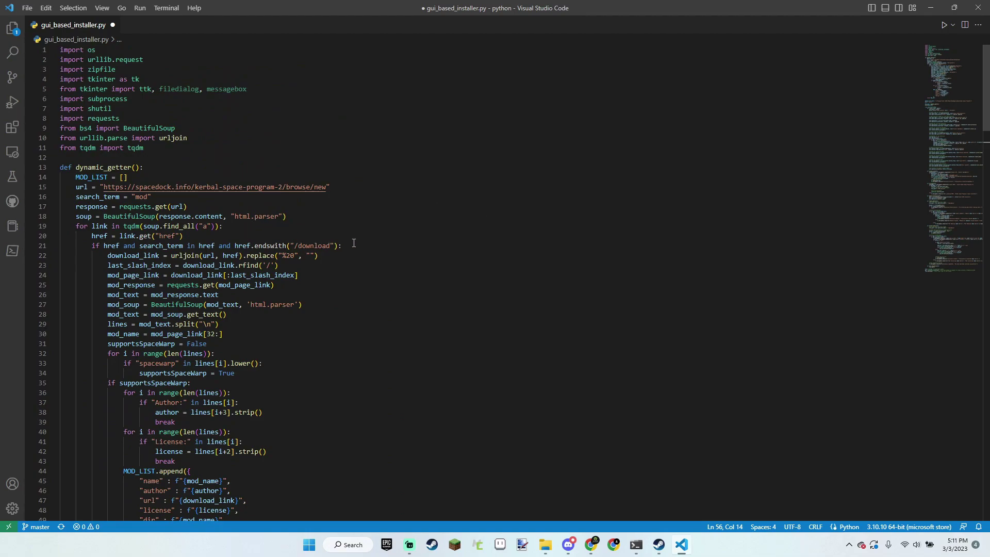
{"action": "scroll", "coordinate": [353, 242], "scroll_direction": "down", "scroll_amount": 14}
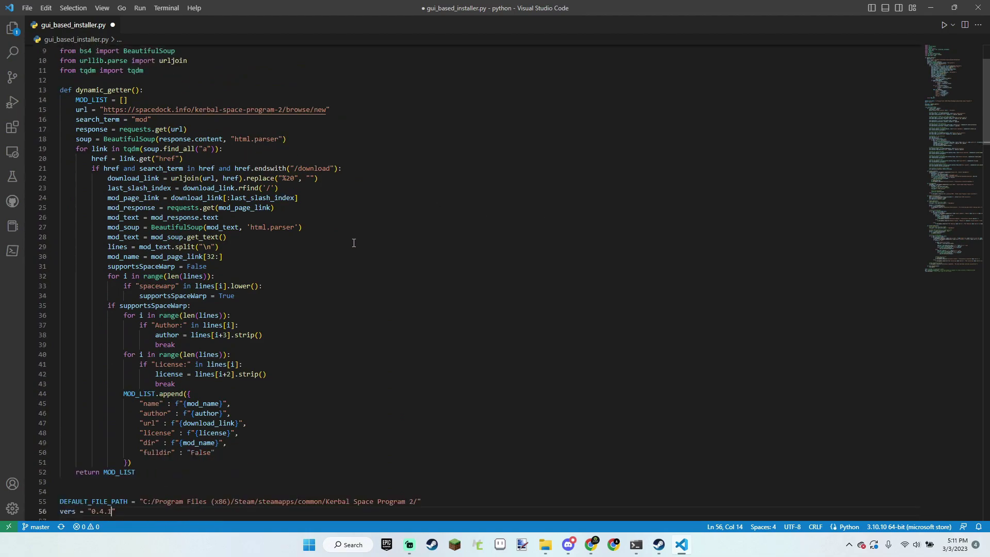
{"action": "left_click", "coordinate": [141, 11]}
{"action": "left_click", "coordinate": [170, 21]}
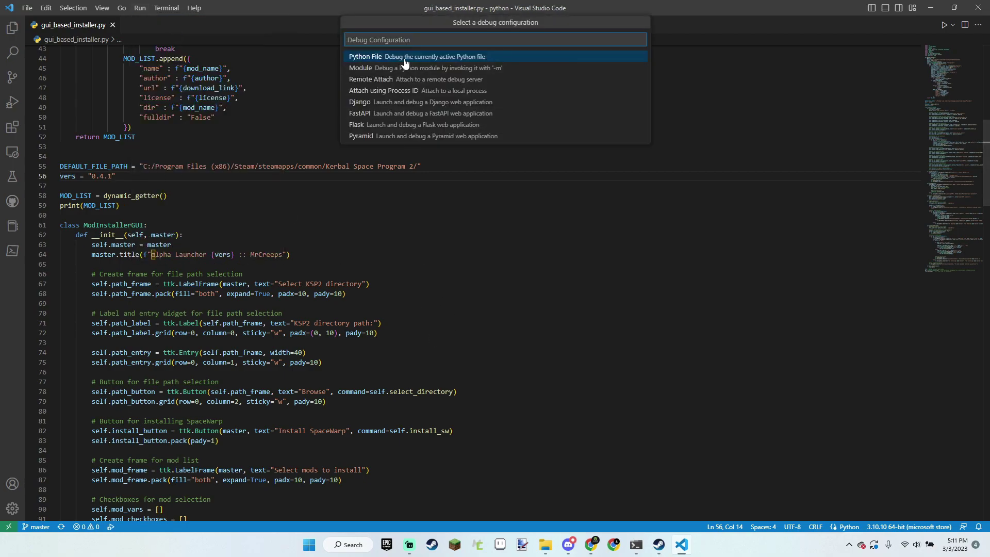
{"action": "left_click", "coordinate": [404, 56]}
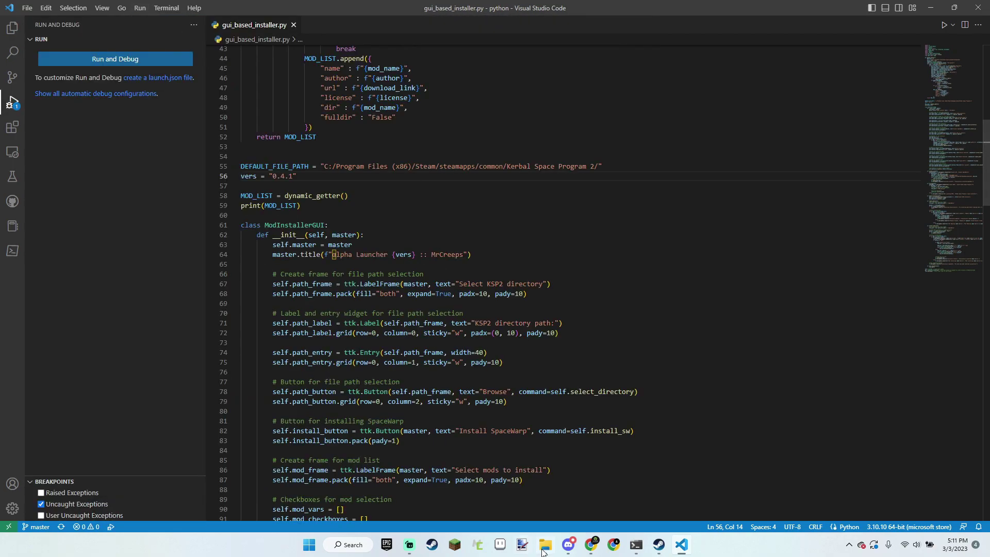
- Snap the Kerbal Space Program 2 folder window to the left half, with VS Code filling the right
{"action": "mouse_move", "coordinate": [545, 543]}
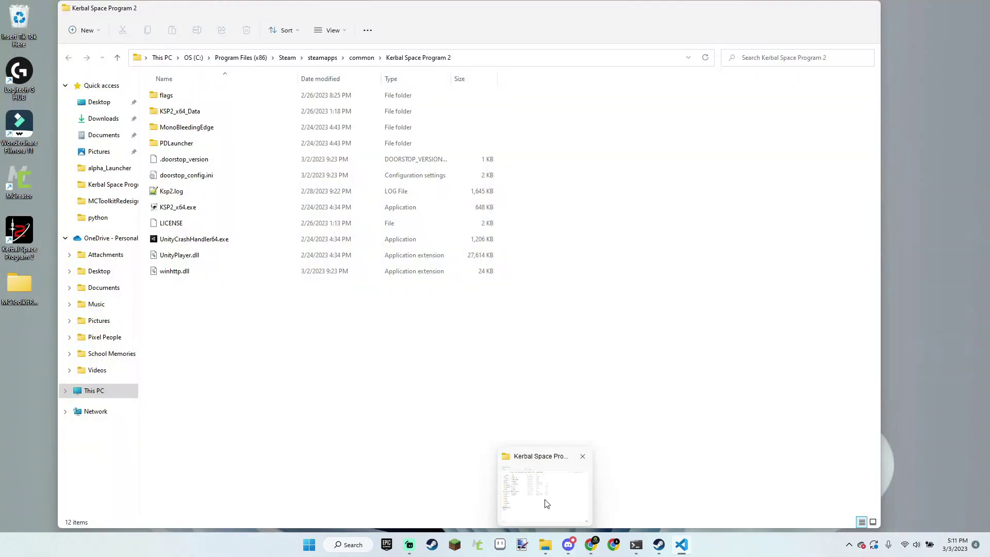
{"action": "left_click", "coordinate": [546, 503]}
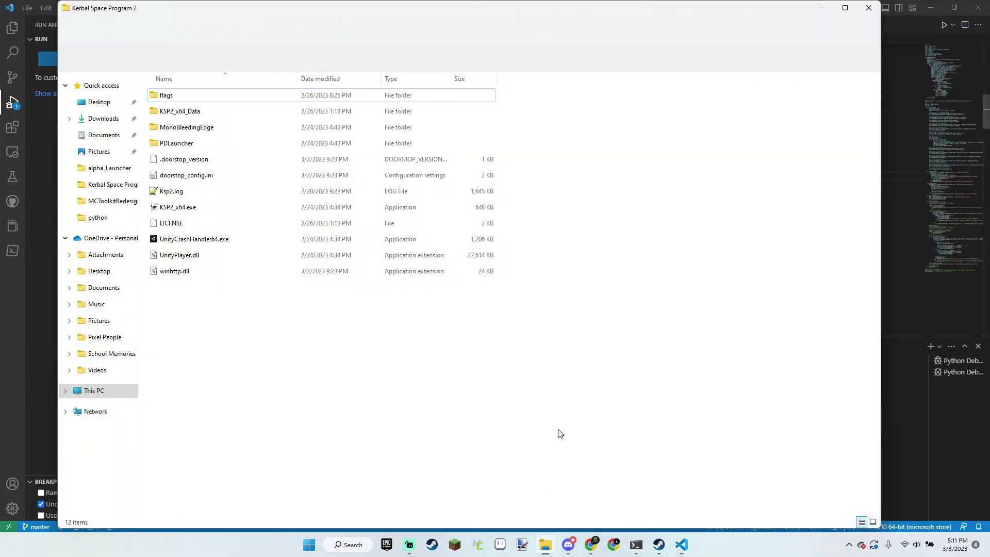
{"action": "left_click_drag", "start_coordinate": [516, 14], "coordinate": [692, 105]}
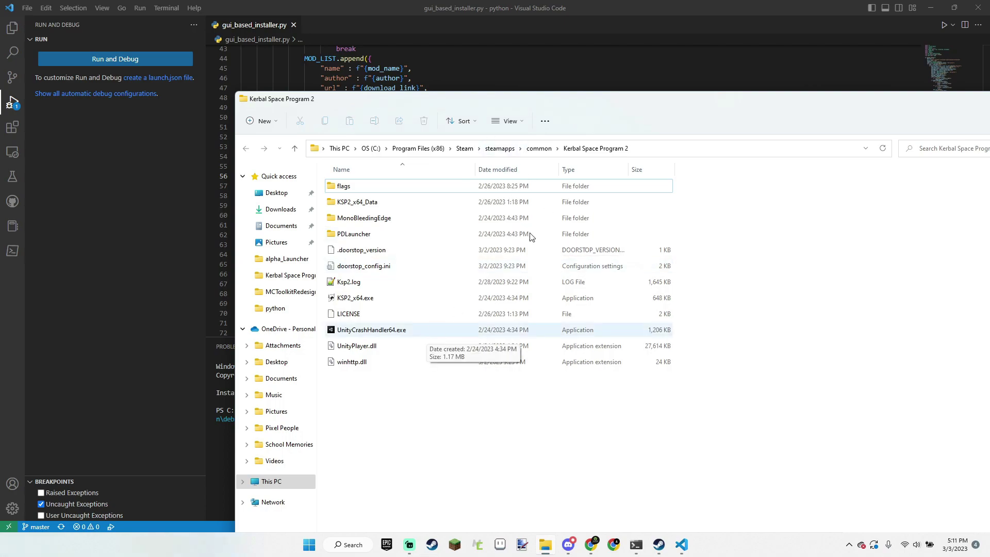
{"action": "left_click_drag", "start_coordinate": [735, 119], "coordinate": [655, 77]}
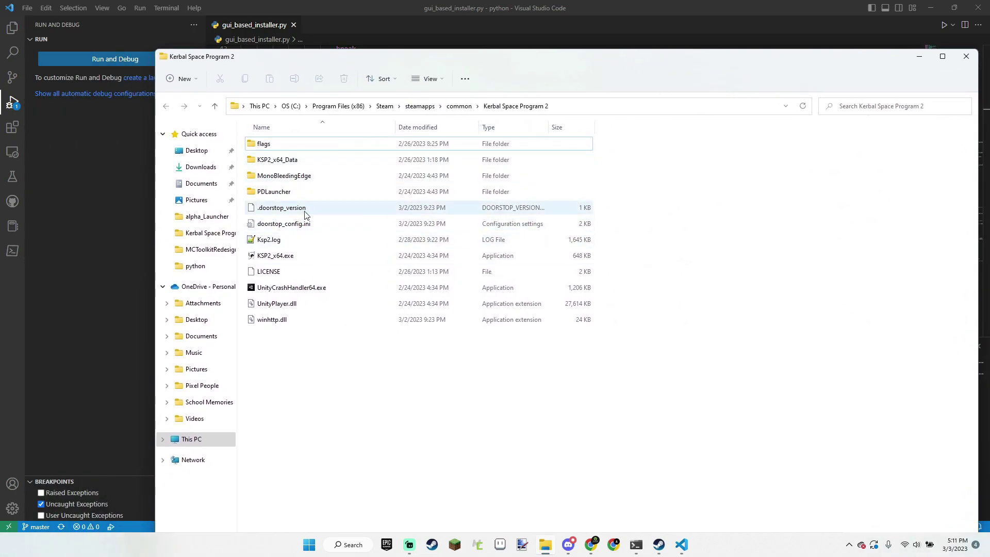
{"action": "left_click_drag", "start_coordinate": [854, 67], "coordinate": [1, 206]}
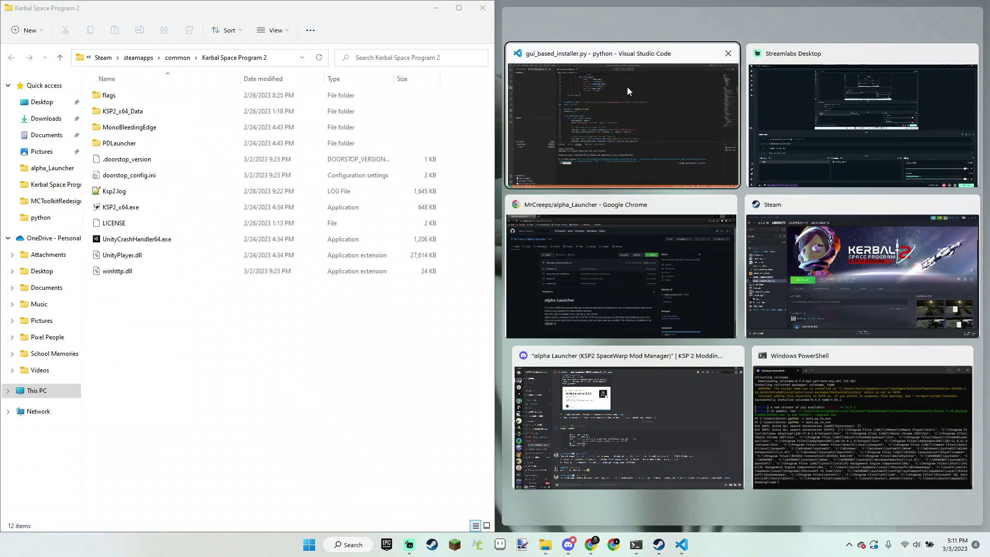
{"action": "left_click", "coordinate": [627, 87]}
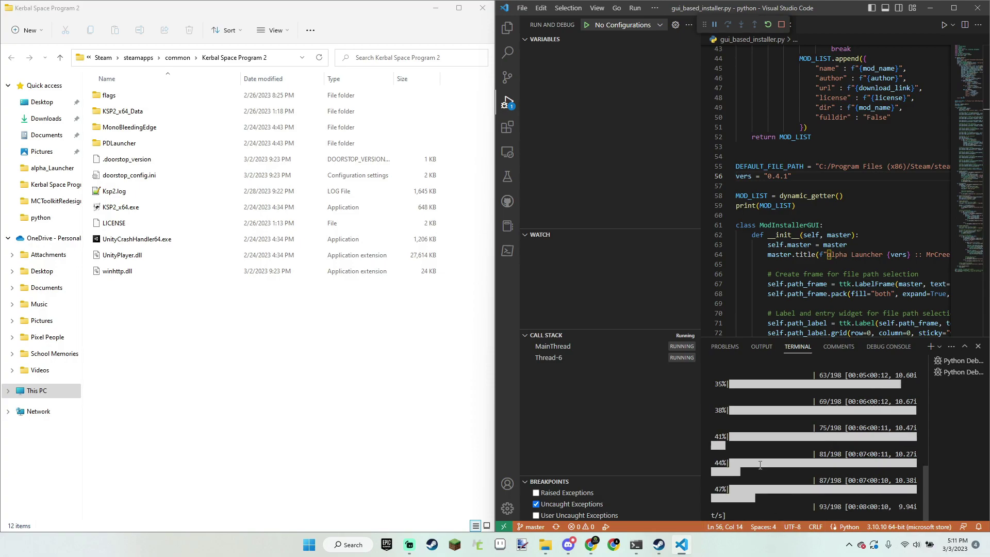
- Scroll the installer code while the script finishes scanning and opens alpha Launcher 0.4.1
{"action": "scroll", "coordinate": [781, 227], "scroll_direction": "up", "scroll_amount": 10}
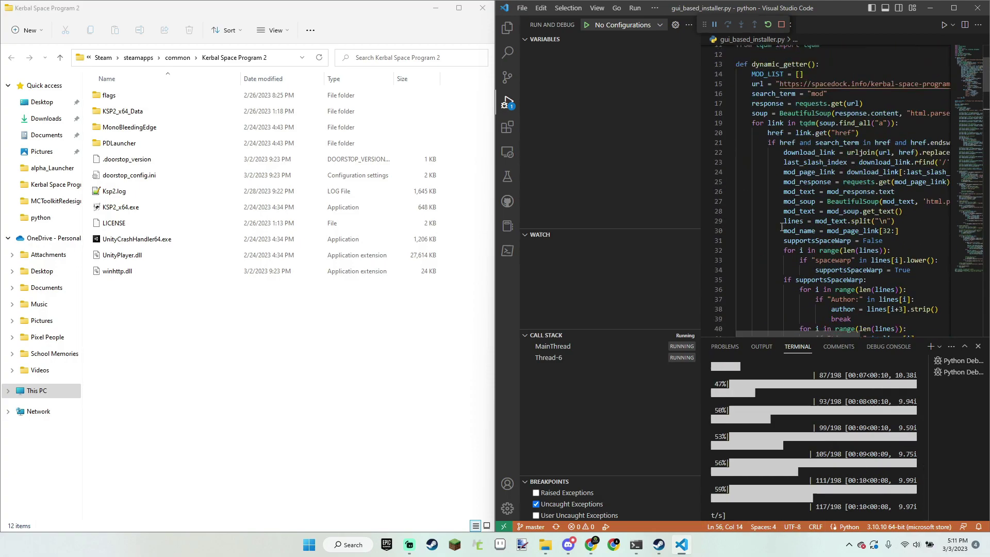
{"action": "scroll", "coordinate": [803, 77], "scroll_direction": "down", "scroll_amount": 5}
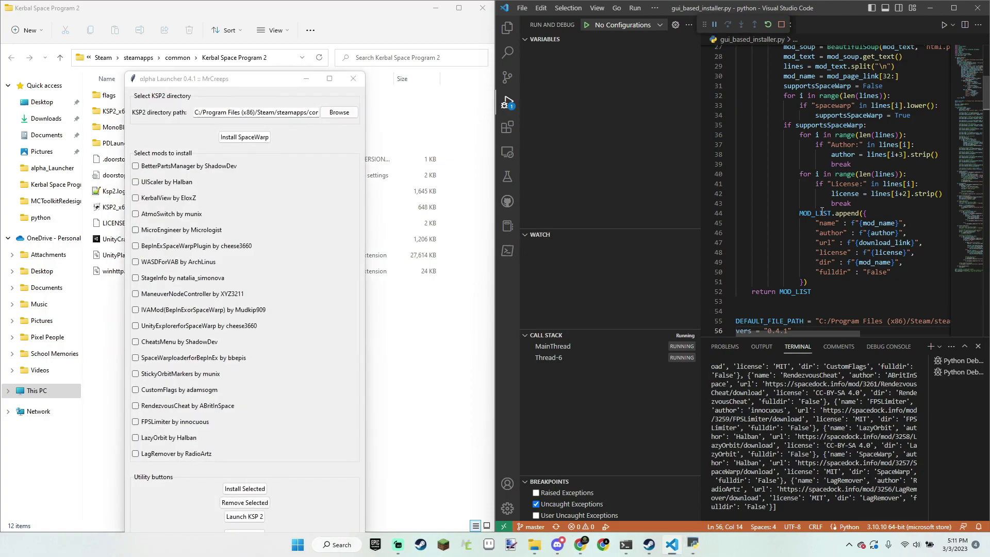
- Position the alpha Launcher window over VS Code, then install SpaceWarp and confirm the dialog
{"action": "left_click", "coordinate": [331, 80]}
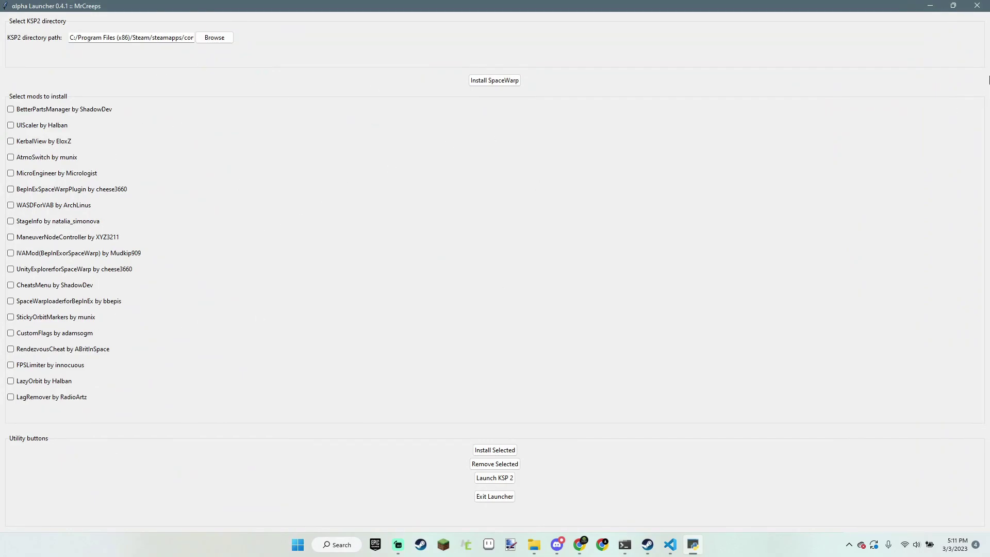
{"action": "left_click", "coordinate": [952, 5]}
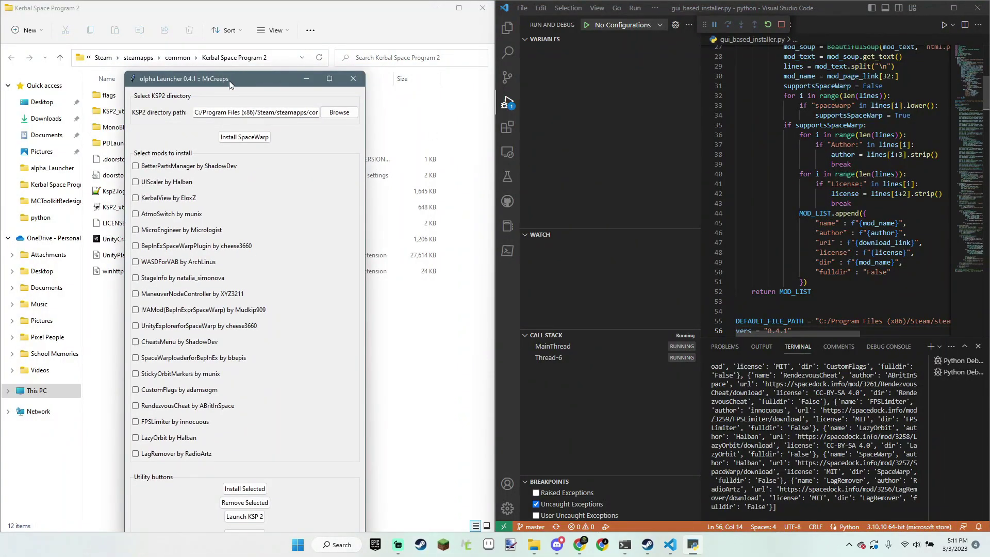
{"action": "left_click_drag", "start_coordinate": [228, 81], "coordinate": [682, 38]}
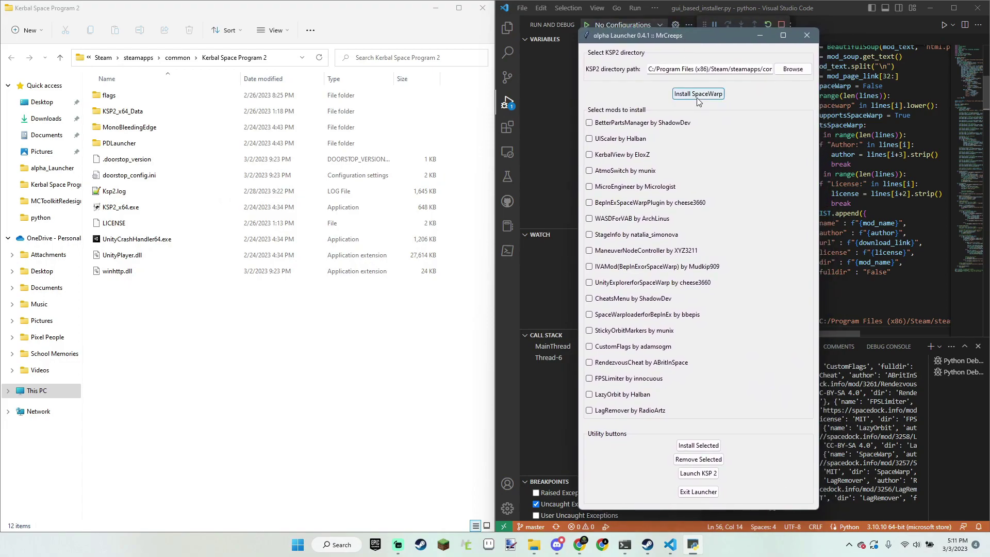
{"action": "left_click", "coordinate": [697, 98]}
{"action": "left_click", "coordinate": [477, 309]}
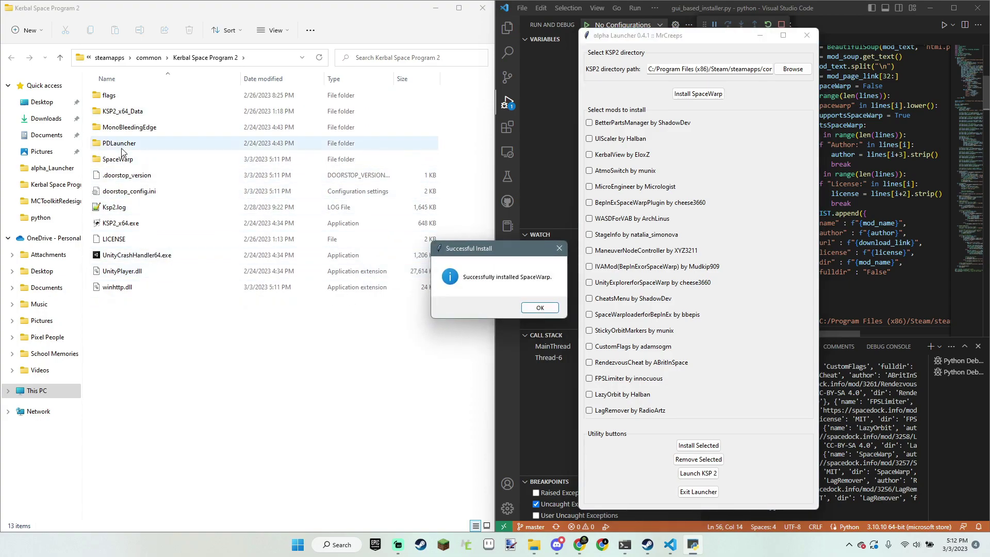
- Dismiss the success message and browse the new SpaceWarp folder and its Mods subfolder
{"action": "left_click", "coordinate": [539, 307]}
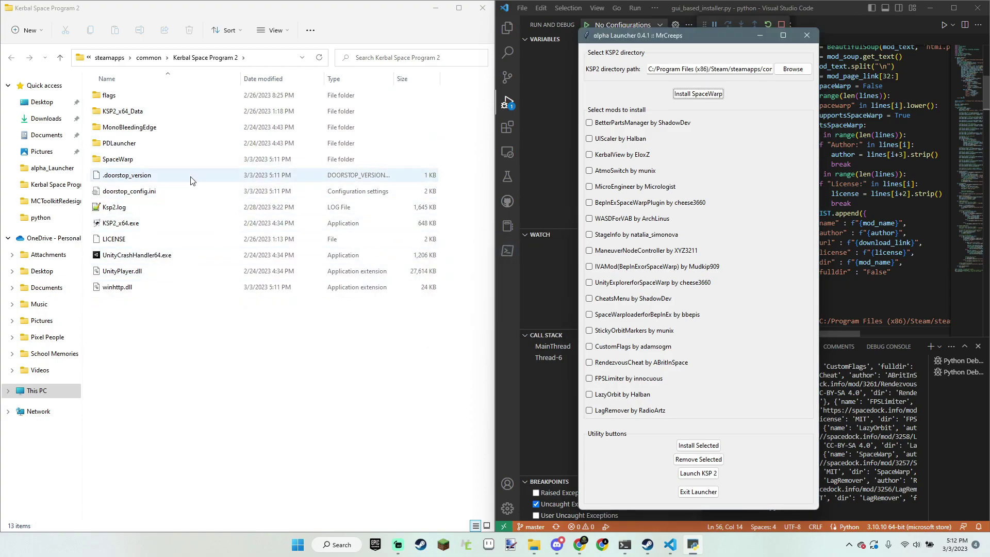
{"action": "double_click", "coordinate": [160, 158]}
{"action": "left_click", "coordinate": [128, 133]}
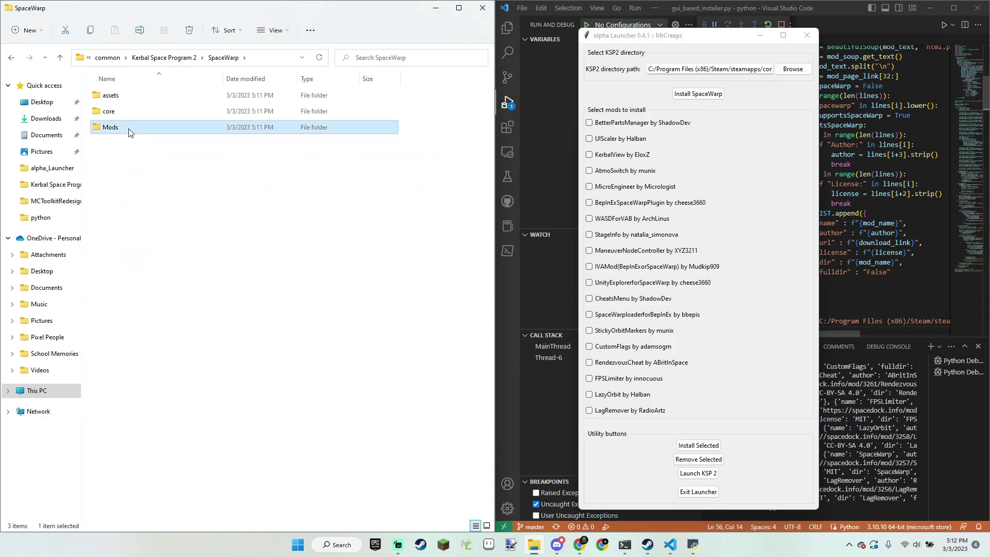
{"action": "double_click", "coordinate": [122, 129]}
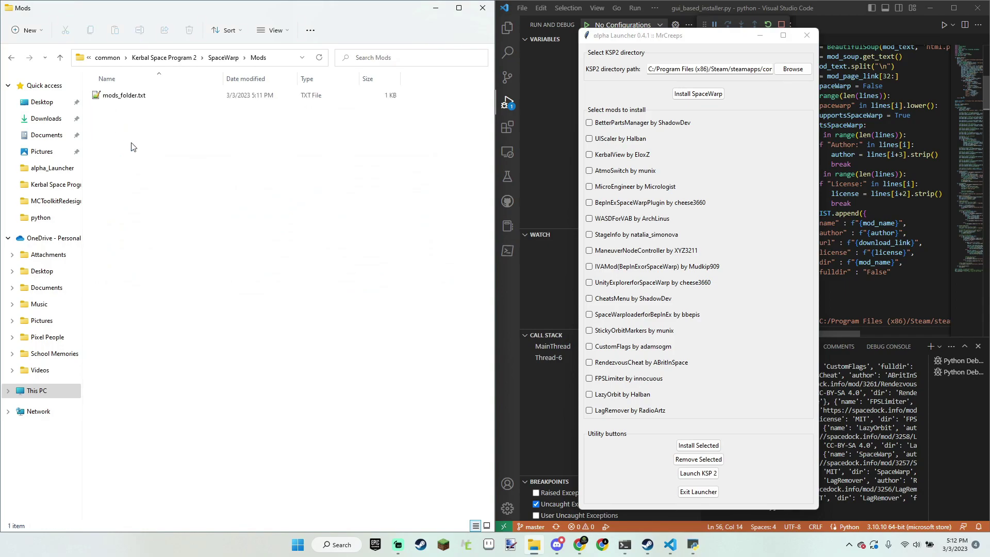
{"action": "left_click", "coordinate": [223, 57]}
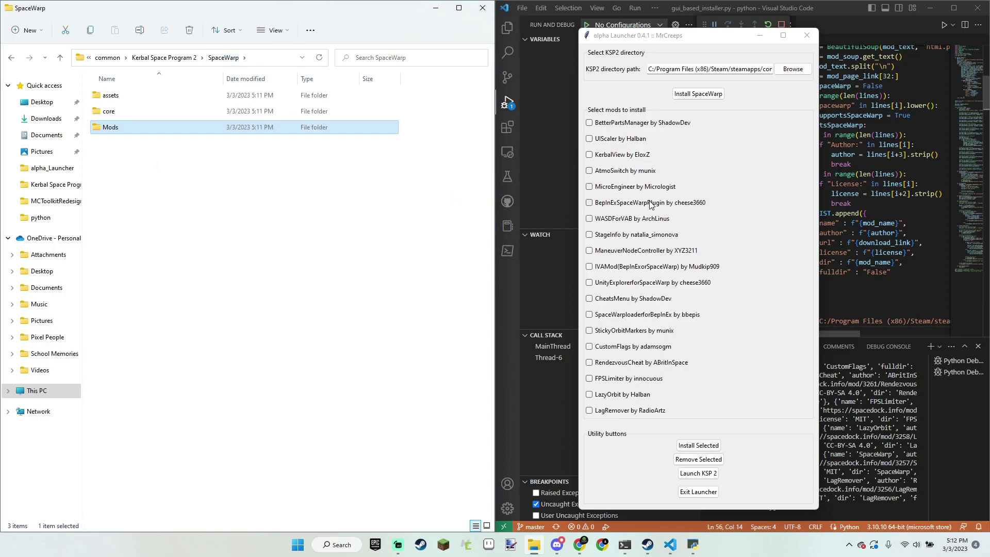
{"action": "left_click_drag", "start_coordinate": [713, 35], "coordinate": [643, 35]}
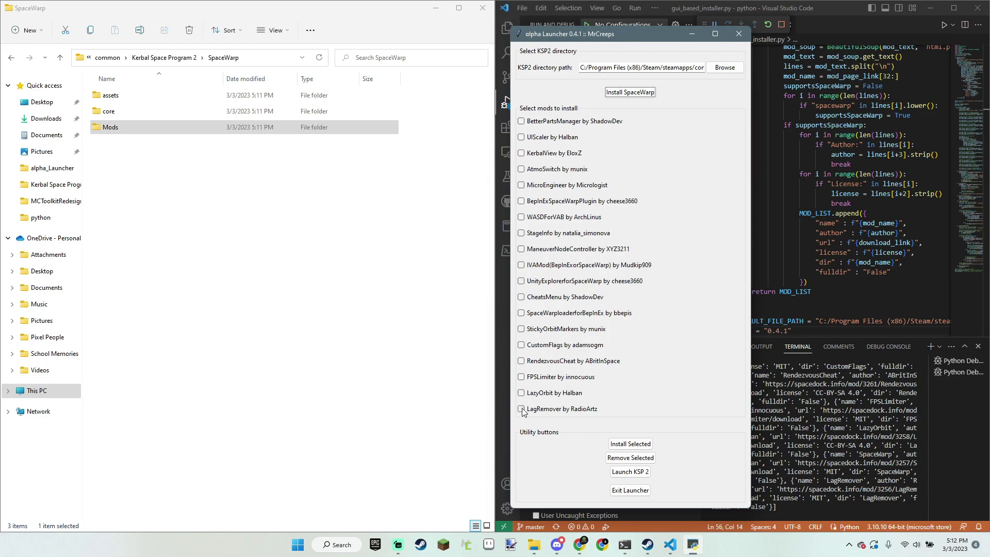
- Open the Mods folder, then tick CheatsMenu and LazyOrbit and start installing them
{"action": "double_click", "coordinate": [172, 128]}
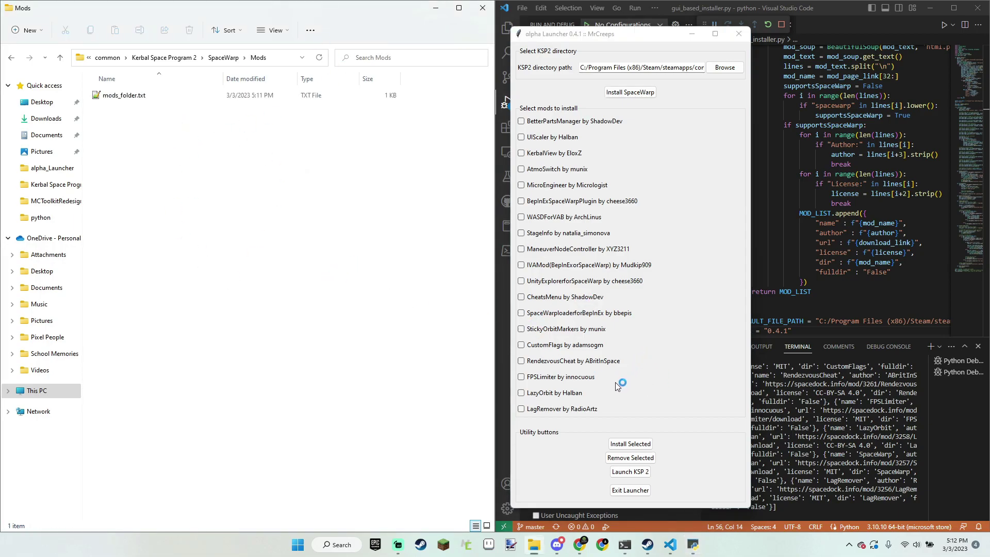
{"action": "left_click", "coordinate": [565, 298]}
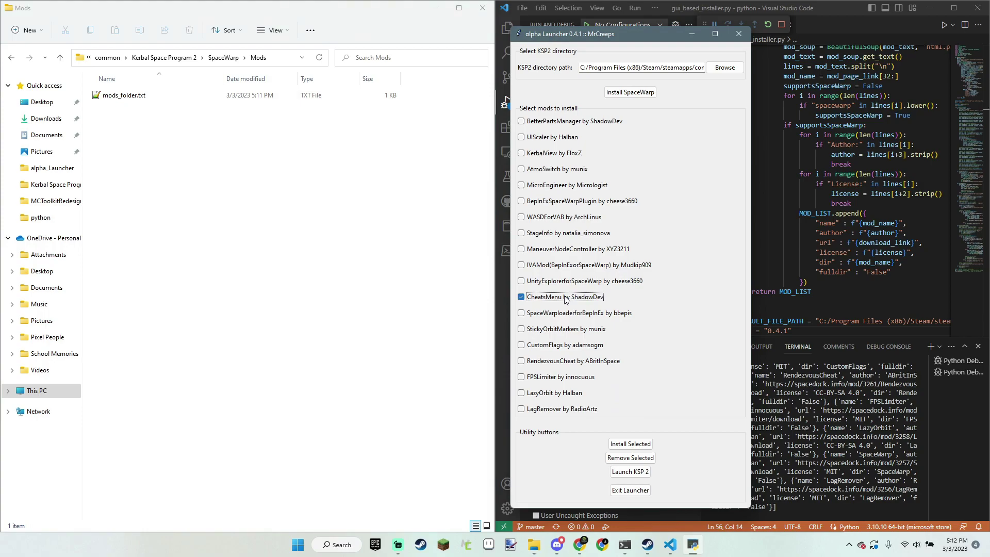
{"action": "left_click", "coordinate": [560, 396]}
{"action": "left_click", "coordinate": [637, 444]}
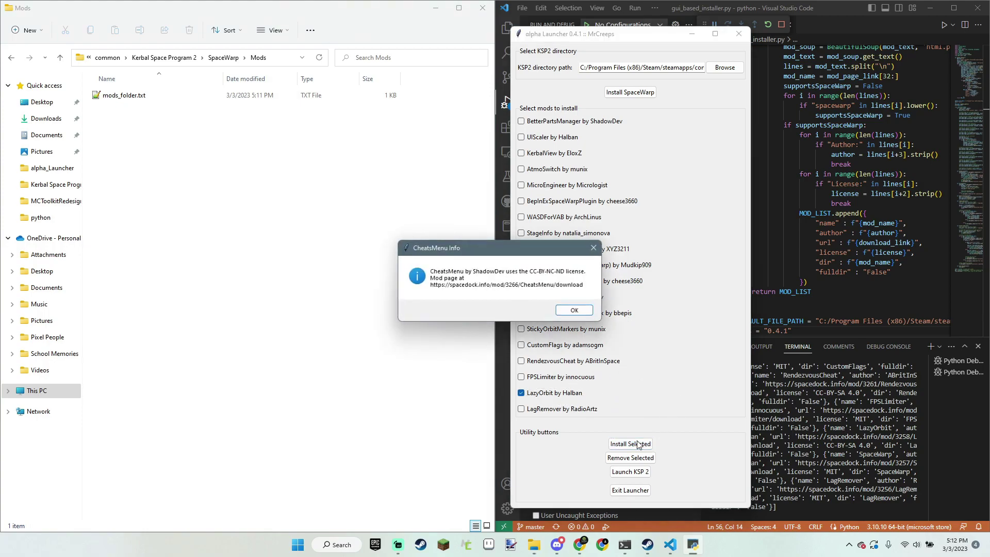
- Accept the license notices and confirm both installs, dismissing each success message
{"action": "left_click", "coordinate": [573, 311]}
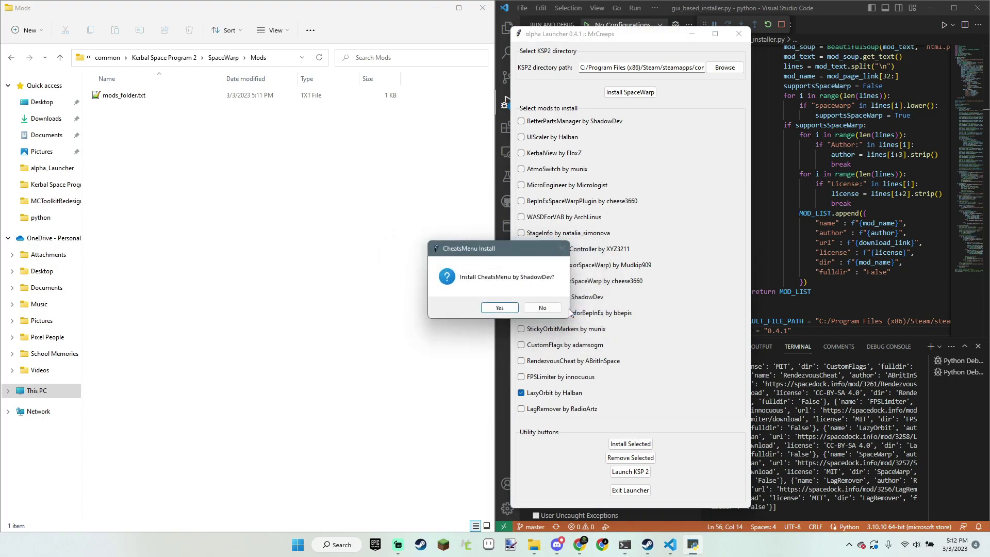
{"action": "left_click", "coordinate": [495, 309]}
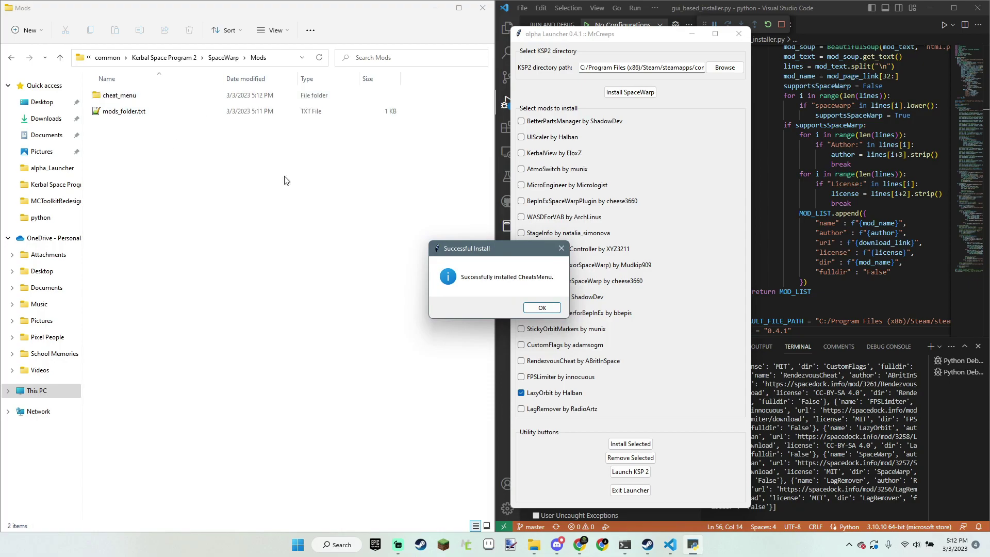
{"action": "left_click", "coordinate": [548, 310]}
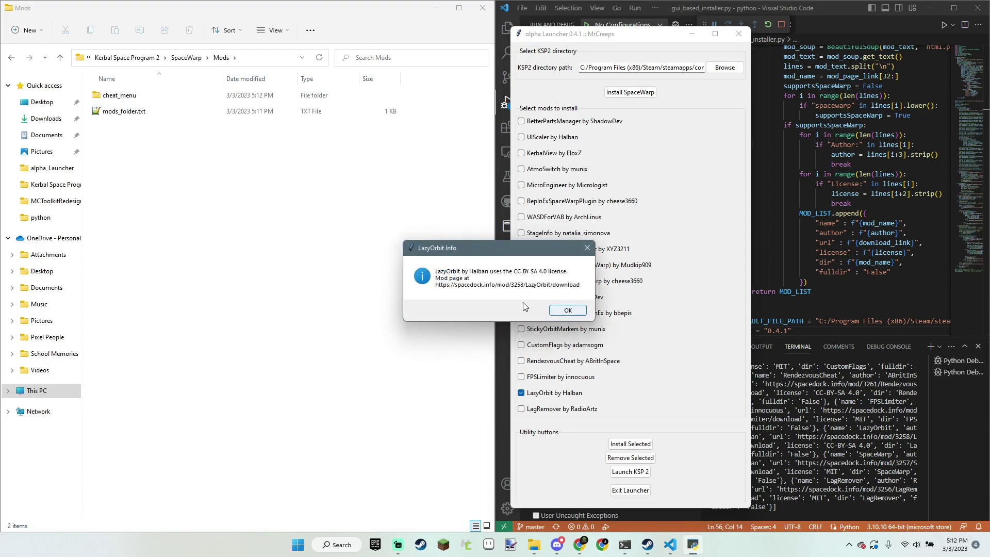
{"action": "left_click", "coordinate": [574, 311]}
{"action": "left_click", "coordinate": [491, 311]}
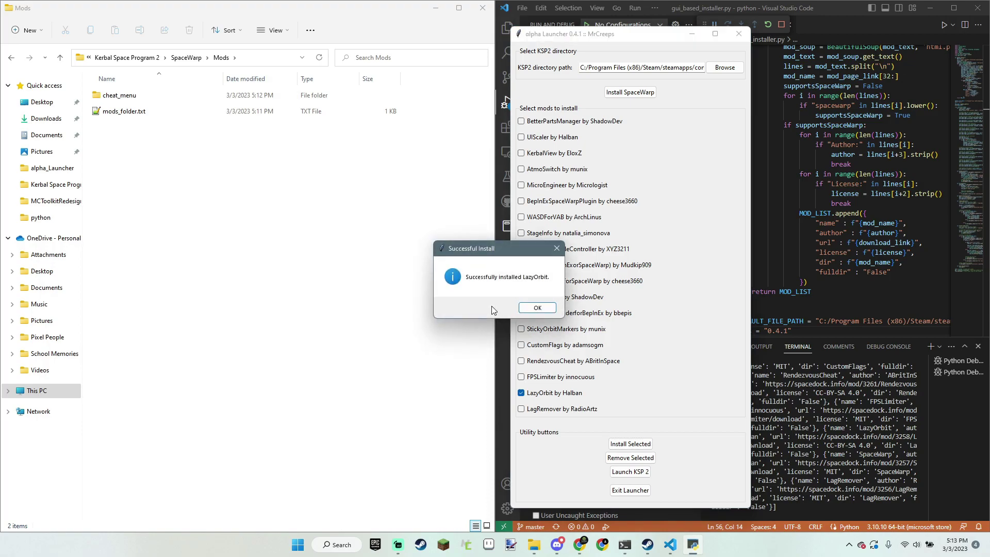
{"action": "left_click", "coordinate": [545, 310]}
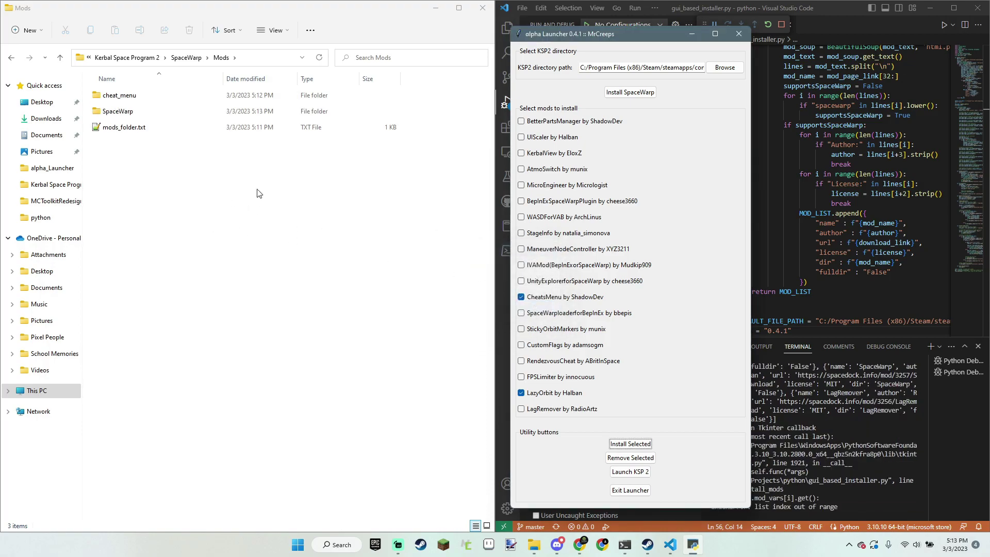
- Open the nested SpaceWarp folder inside Mods and check VS Code's error output
{"action": "double_click", "coordinate": [123, 111]}
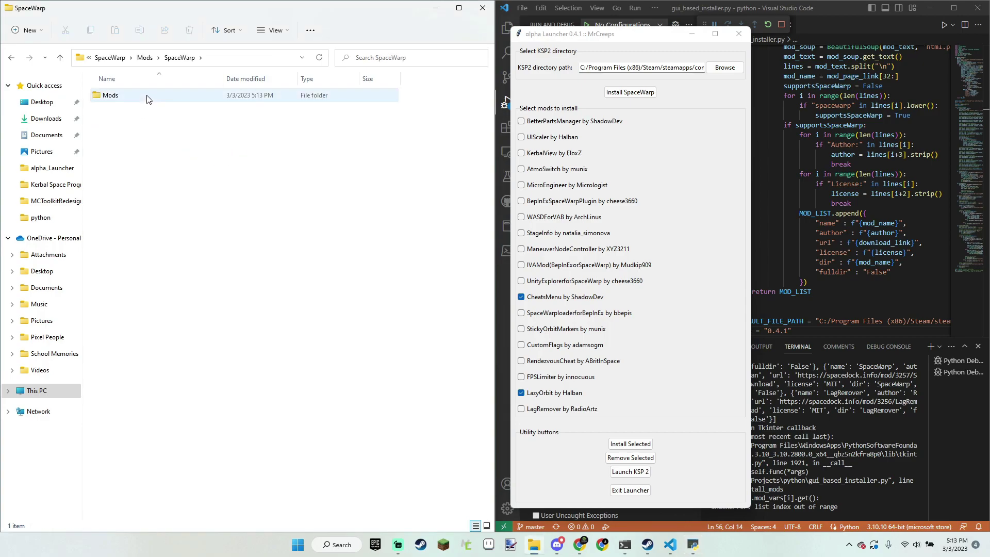
{"action": "mouse_move", "coordinate": [148, 96]}
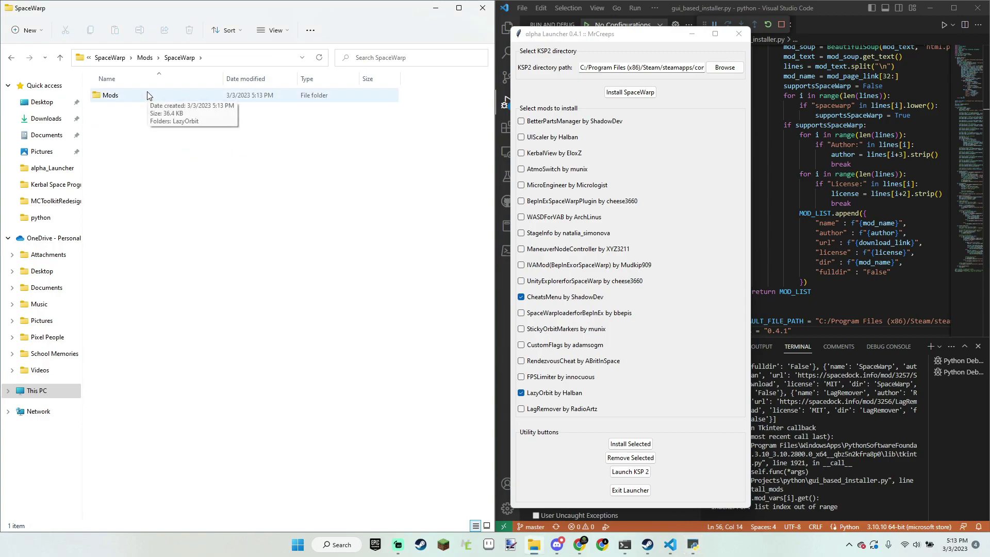
{"action": "left_click", "coordinate": [783, 438]}
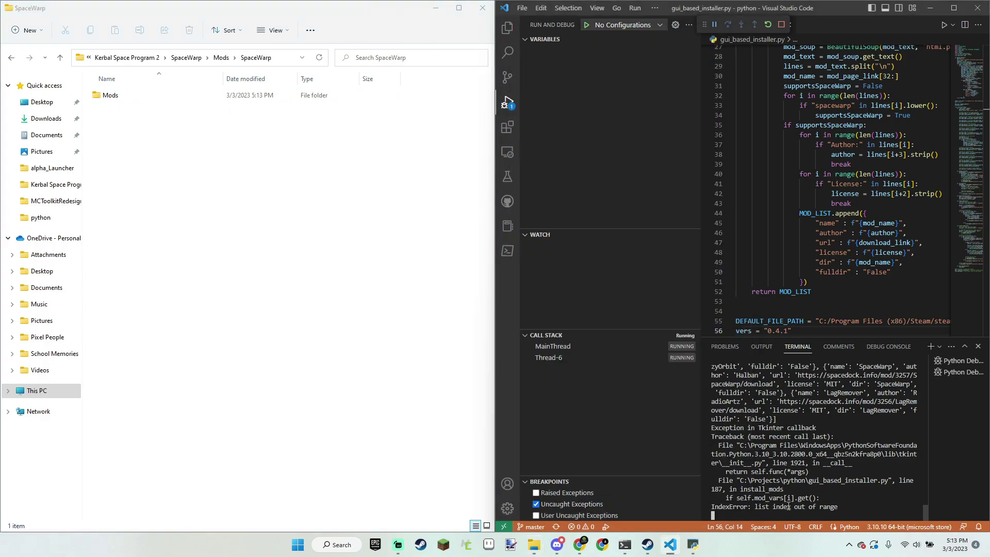
{"action": "scroll", "coordinate": [806, 506], "scroll_direction": "up", "scroll_amount": 1}
{"action": "scroll", "coordinate": [814, 497], "scroll_direction": "down", "scroll_amount": 1}
{"action": "left_click", "coordinate": [692, 545]}
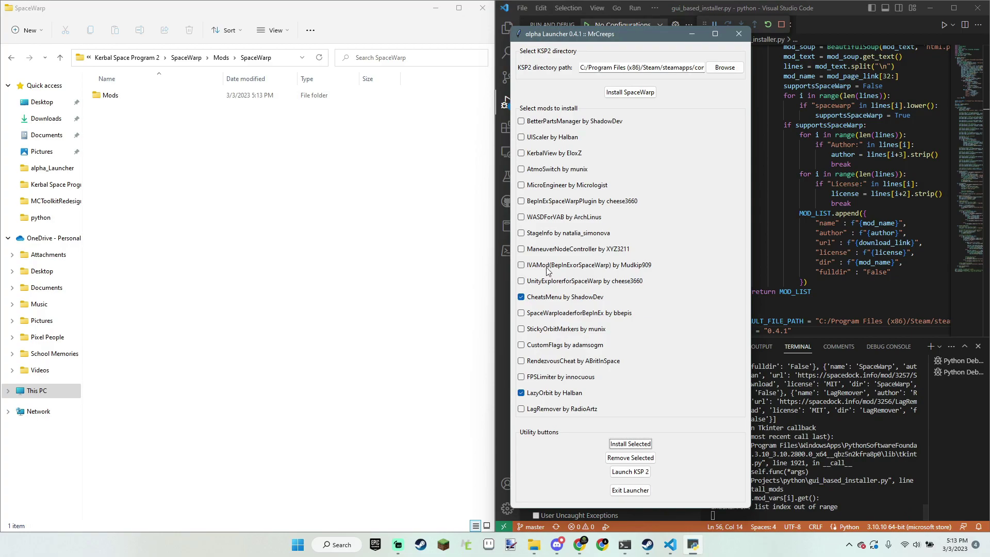
- Delete the stray SpaceWarp folder from Mods and untick LazyOrbit and CheatsMenu in the launcher
{"action": "mouse_move", "coordinate": [531, 551]}
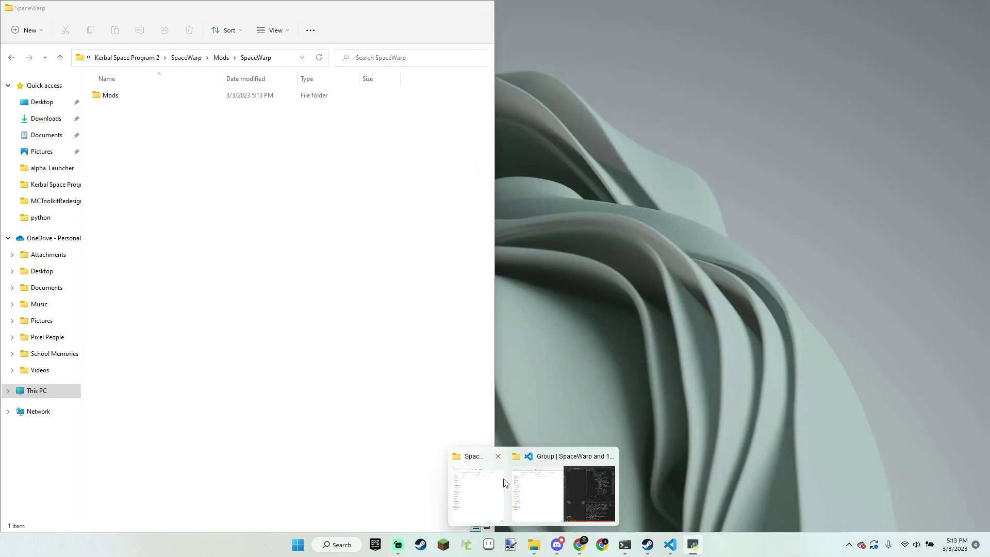
{"action": "left_click", "coordinate": [476, 495]}
{"action": "left_click", "coordinate": [221, 57]}
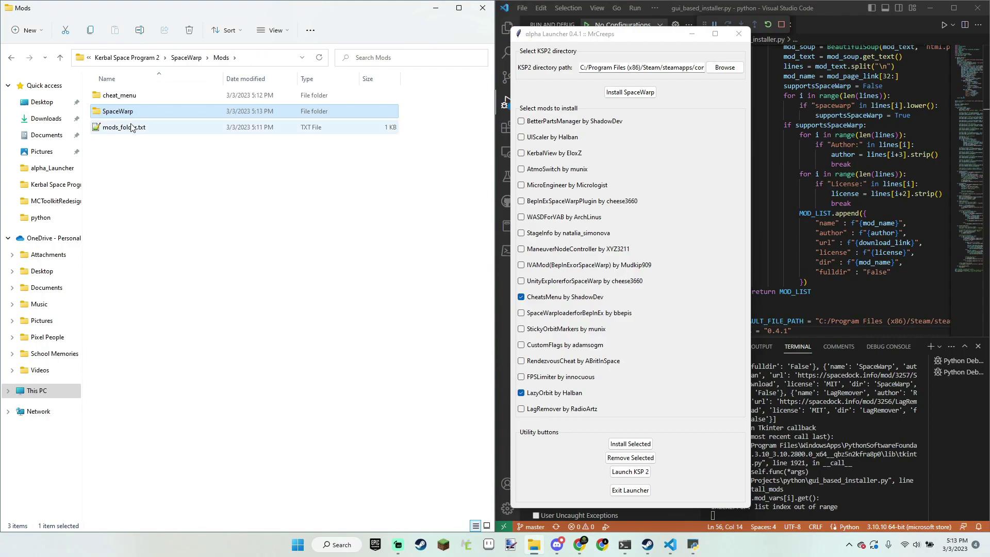
{"action": "key", "text": "Delete"}
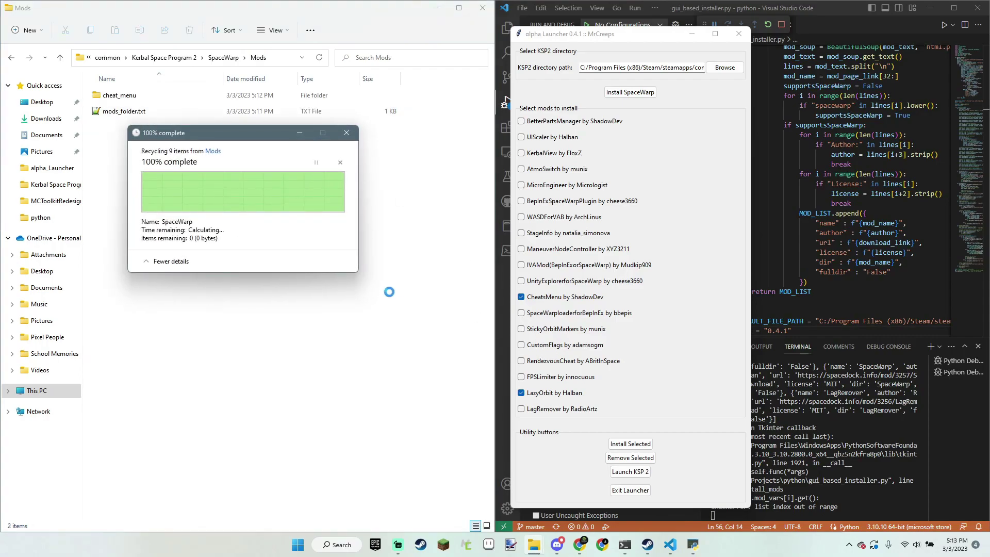
{"action": "left_click", "coordinate": [535, 394]}
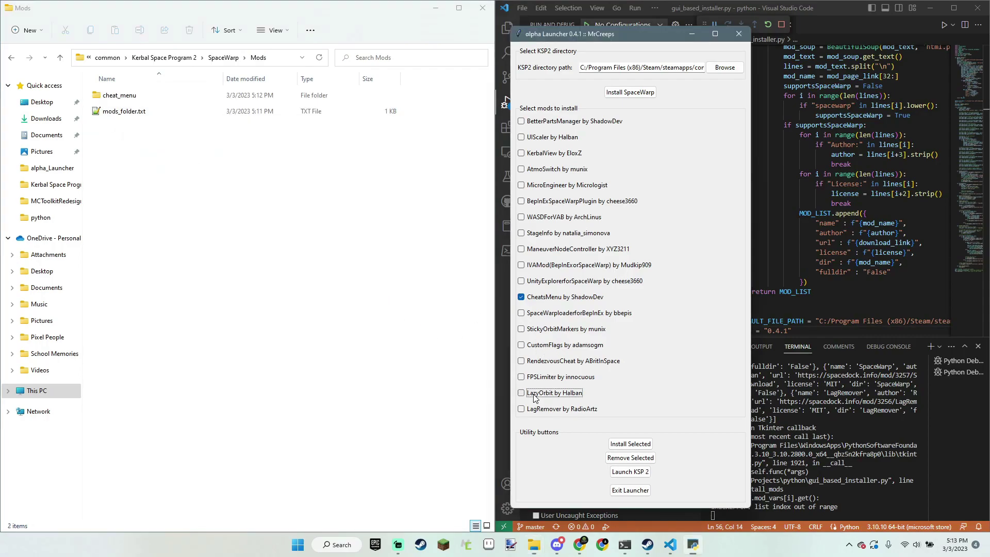
{"action": "left_click", "coordinate": [539, 299]}
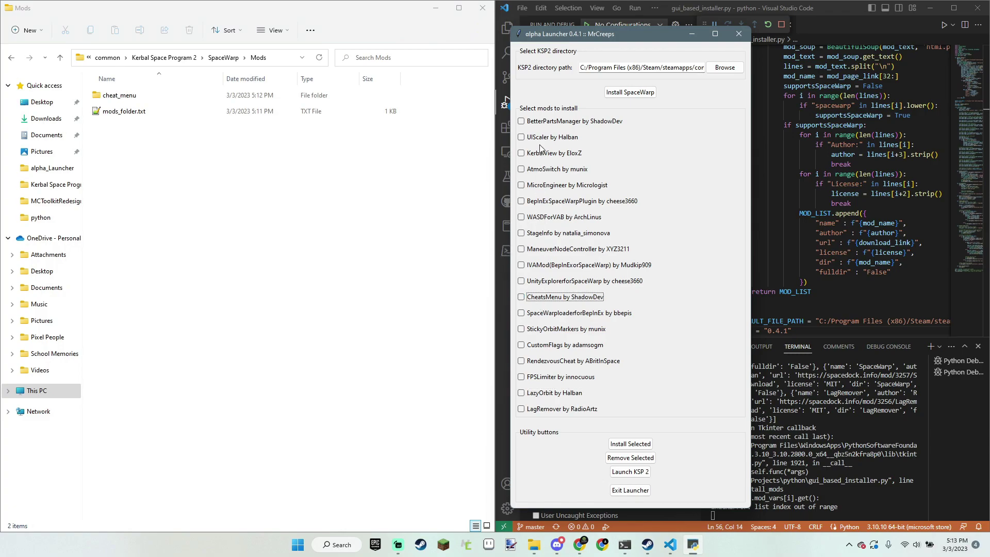
- Tick BetterPartsManager and install it, accepting the license, confirmation and success dialogs
{"action": "left_click", "coordinate": [575, 123]}
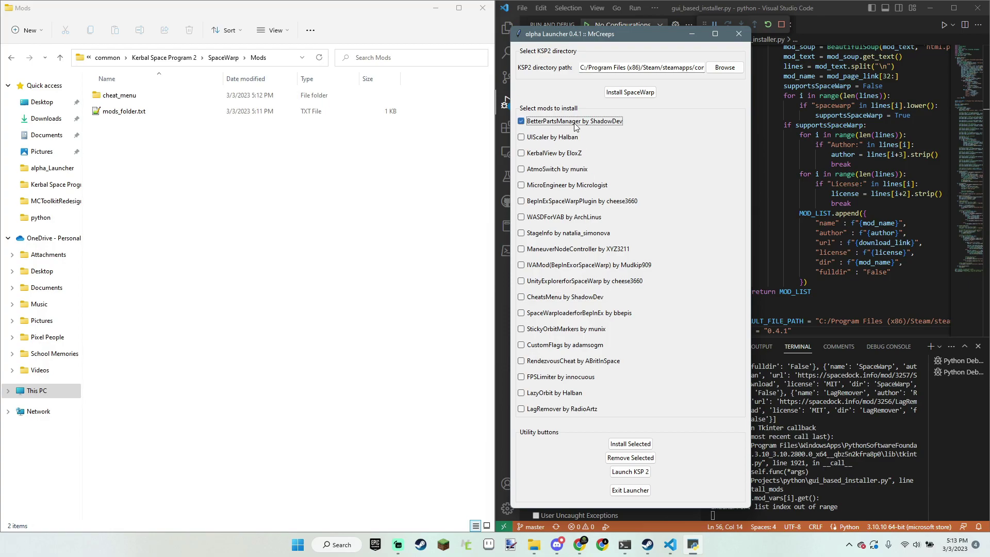
{"action": "left_click", "coordinate": [631, 444]}
{"action": "left_click", "coordinate": [590, 317]}
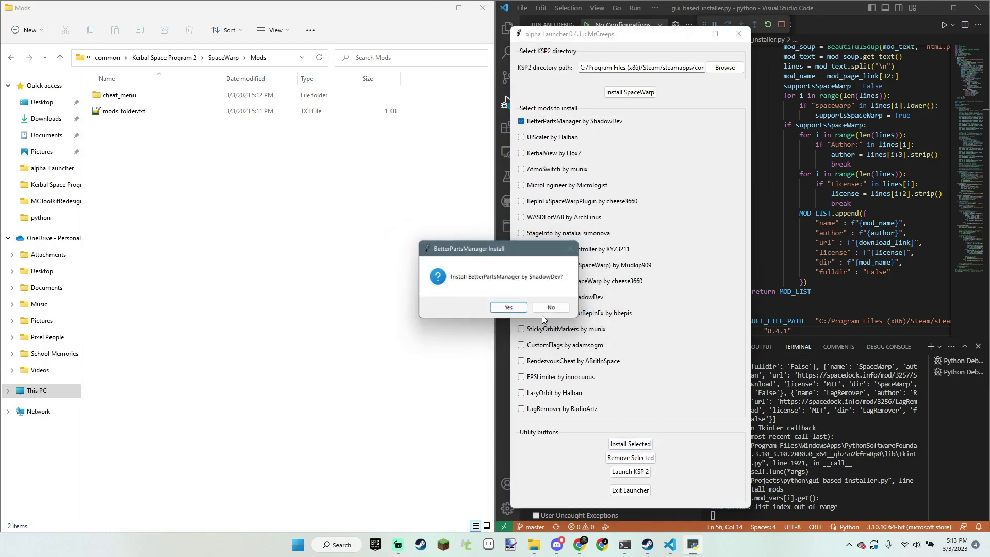
{"action": "left_click", "coordinate": [513, 307]}
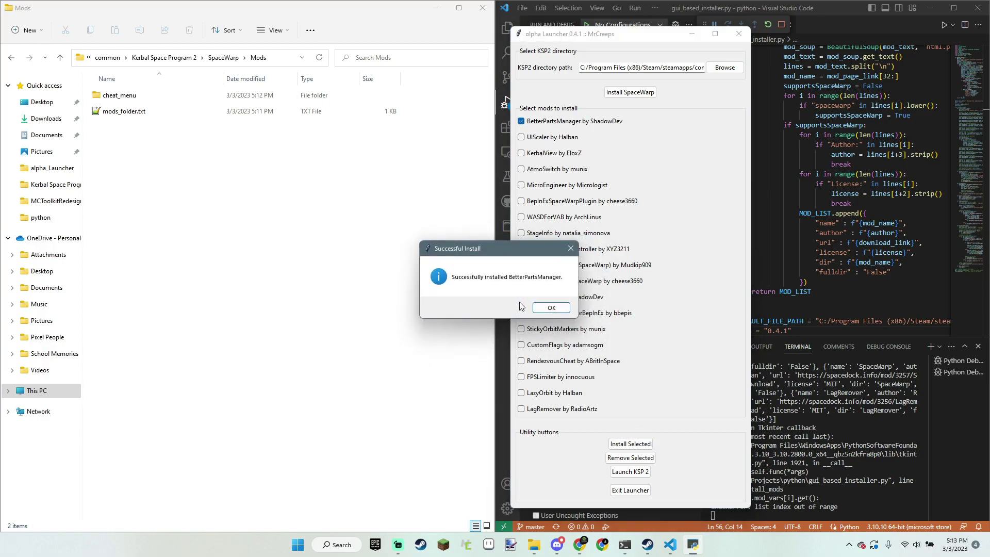
{"action": "left_click", "coordinate": [550, 307]}
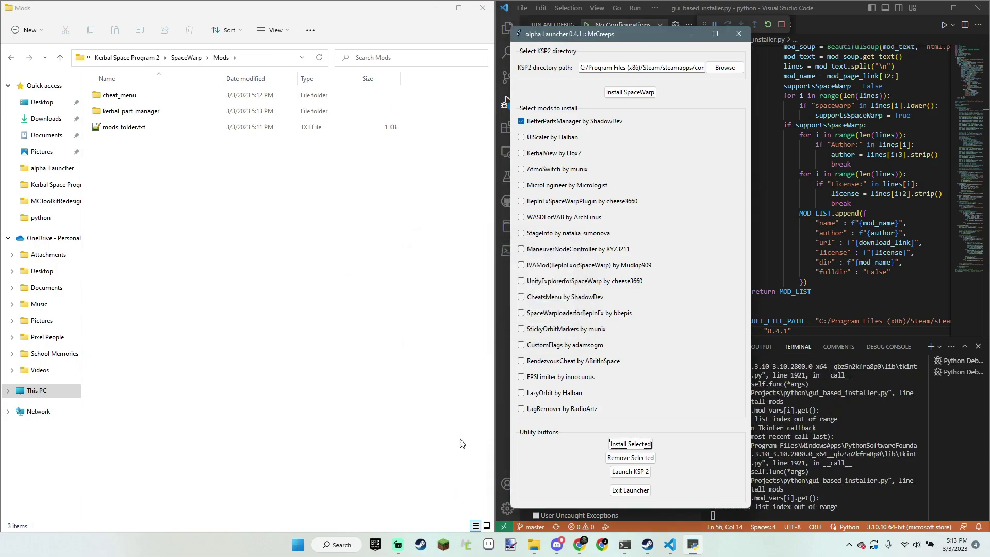
- Launch Kerbal Space Program 2 from alpha Launcher, confirming with Yes
{"action": "left_click", "coordinate": [640, 472]}
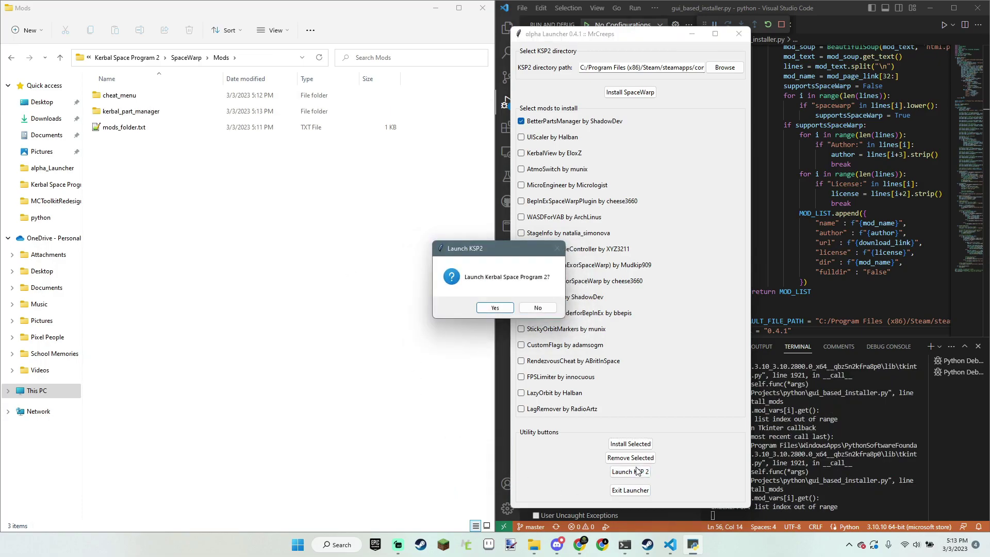
{"action": "left_click", "coordinate": [494, 308]}
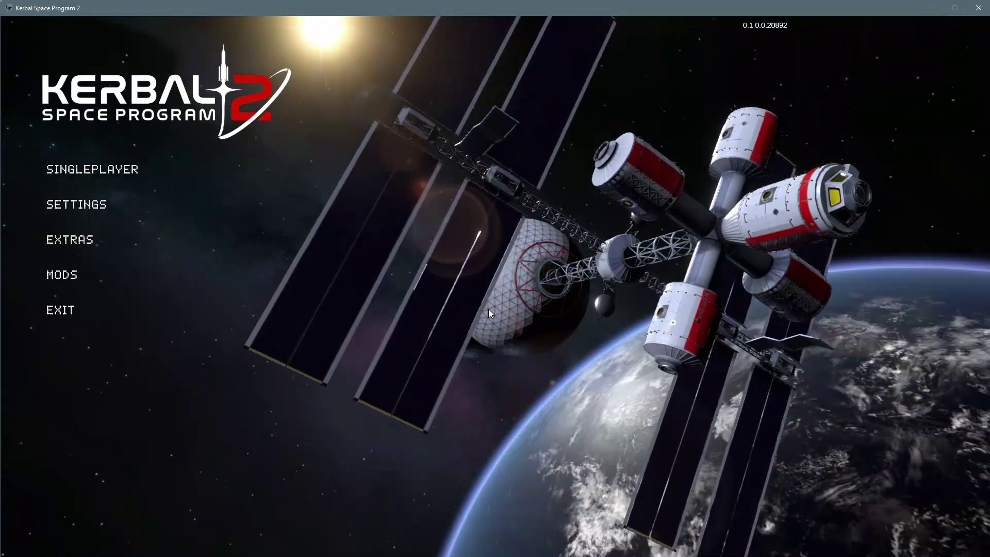
- Apply the audio settings in Kerbal Space Program 2 and return to the main menu
{"action": "left_click", "coordinate": [77, 203]}
{"action": "left_click", "coordinate": [82, 156]}
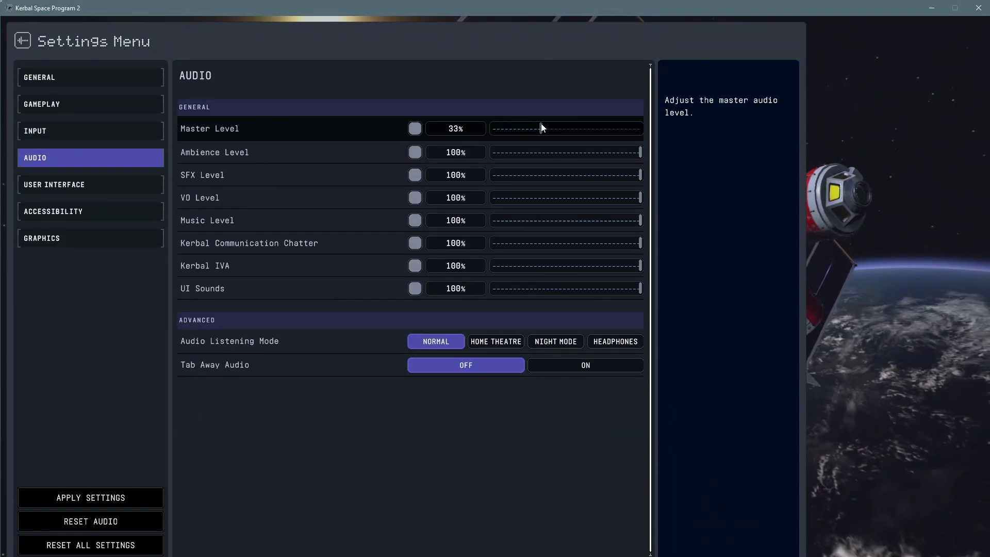
{"action": "left_click", "coordinate": [134, 498]}
{"action": "left_click", "coordinate": [23, 37]}
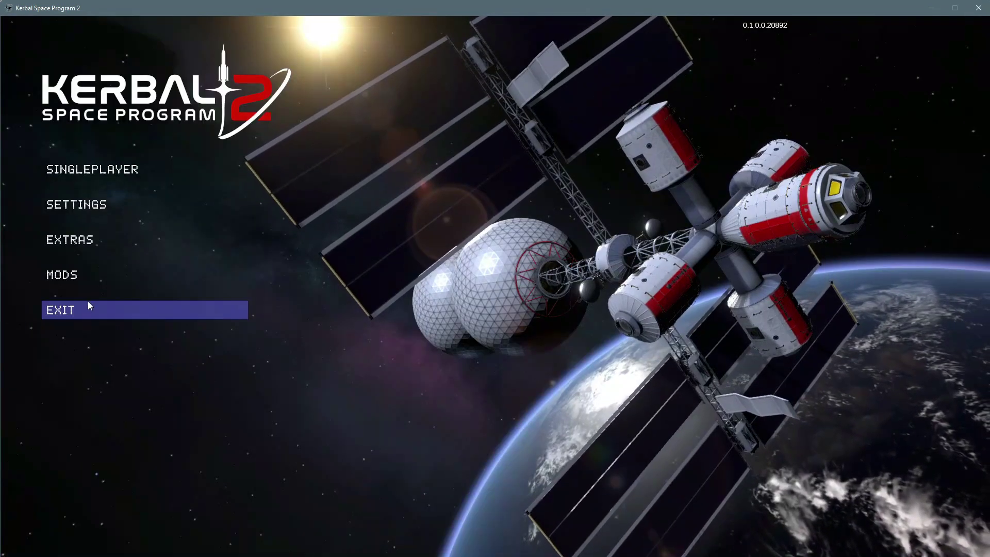
- Open the installed mods list and view the cheat_menu and kerbal_part_manager details
{"action": "left_click", "coordinate": [86, 278]}
{"action": "left_click", "coordinate": [232, 156]}
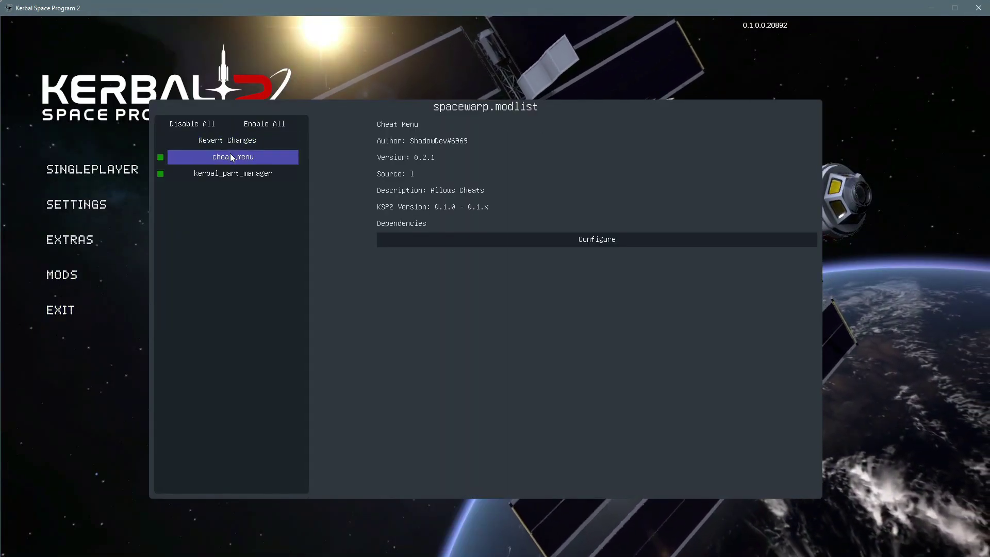
{"action": "left_click", "coordinate": [231, 175]}
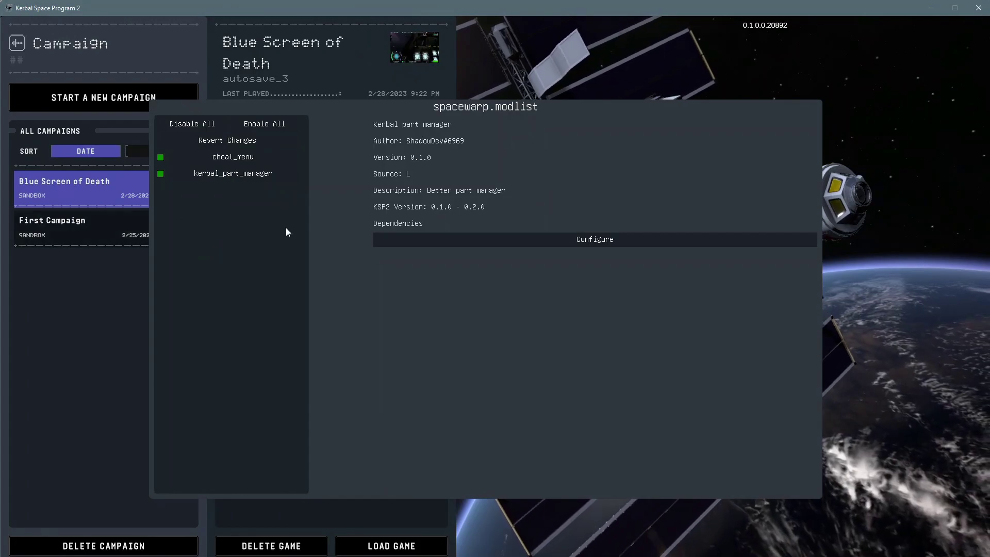
{"action": "left_click", "coordinate": [23, 41]}
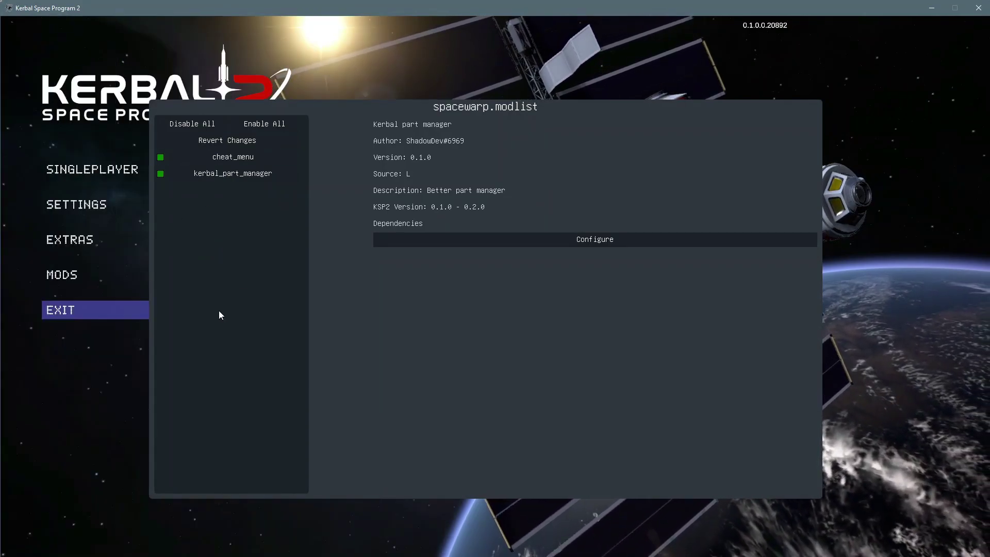
{"action": "key", "text": "super"}
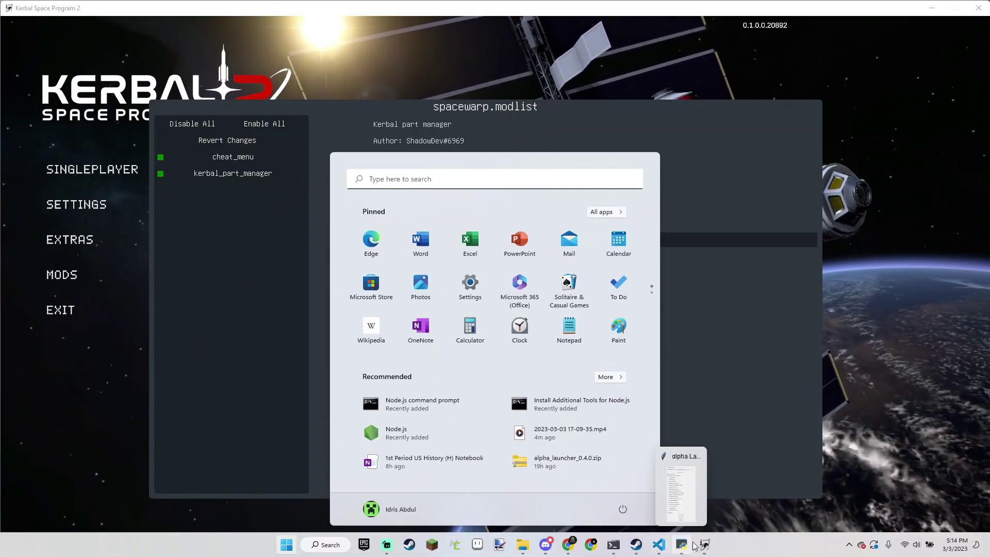
- Page through the 225-line program.py in alpha_Launcher, then return to the repository home page
{"action": "left_click", "coordinate": [569, 544]}
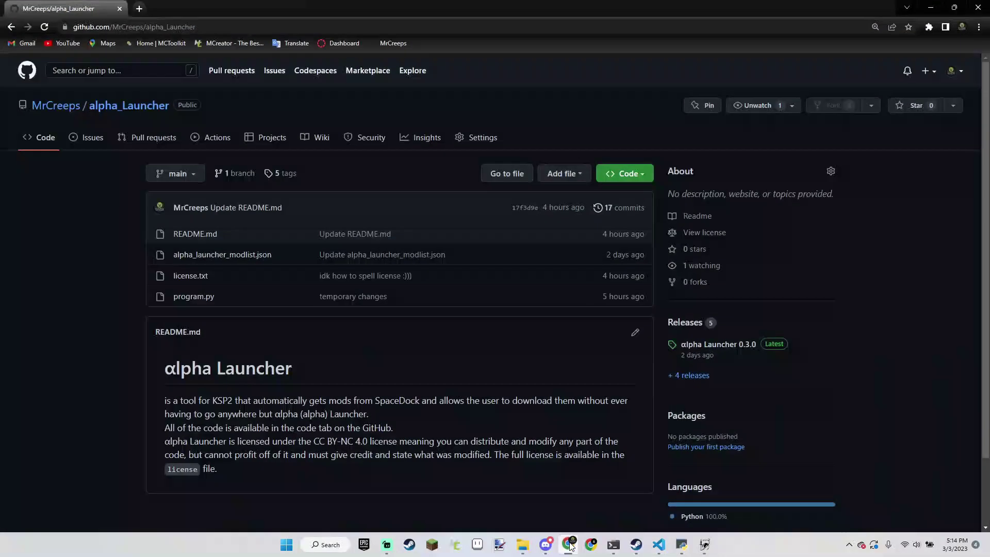
{"action": "scroll", "coordinate": [269, 353], "scroll_direction": "down", "scroll_amount": 1}
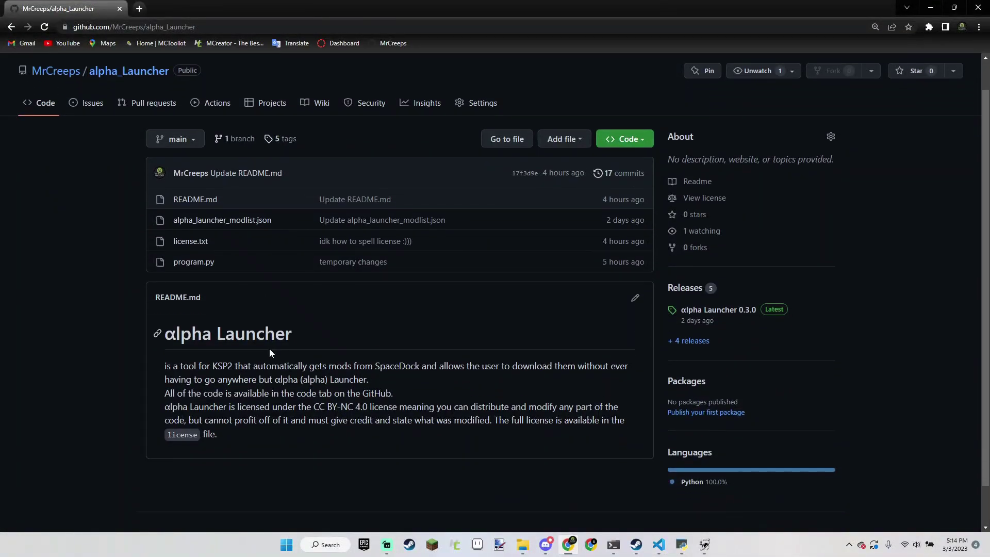
{"action": "left_click", "coordinate": [182, 267]}
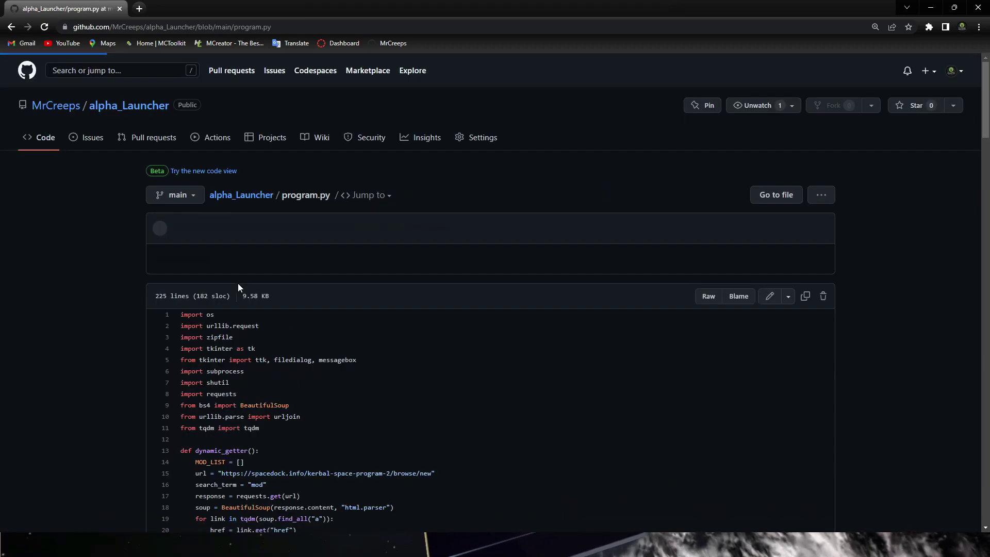
{"action": "scroll", "coordinate": [216, 266], "scroll_direction": "down", "scroll_amount": 3}
{"action": "scroll", "coordinate": [216, 262], "scroll_direction": "down", "scroll_amount": 17}
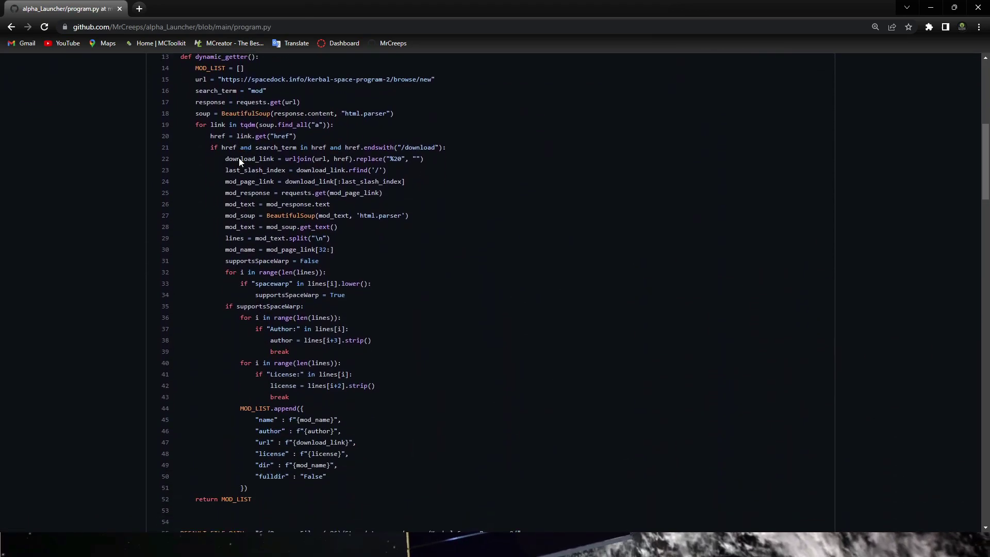
{"action": "scroll", "coordinate": [239, 161], "scroll_direction": "down", "scroll_amount": 20}
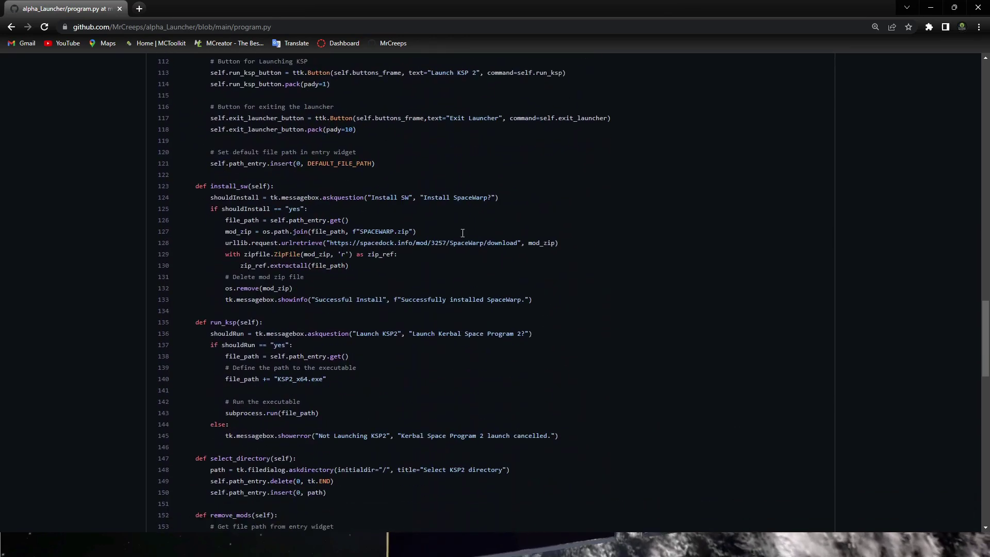
{"action": "scroll", "coordinate": [440, 223], "scroll_direction": "down", "scroll_amount": 3}
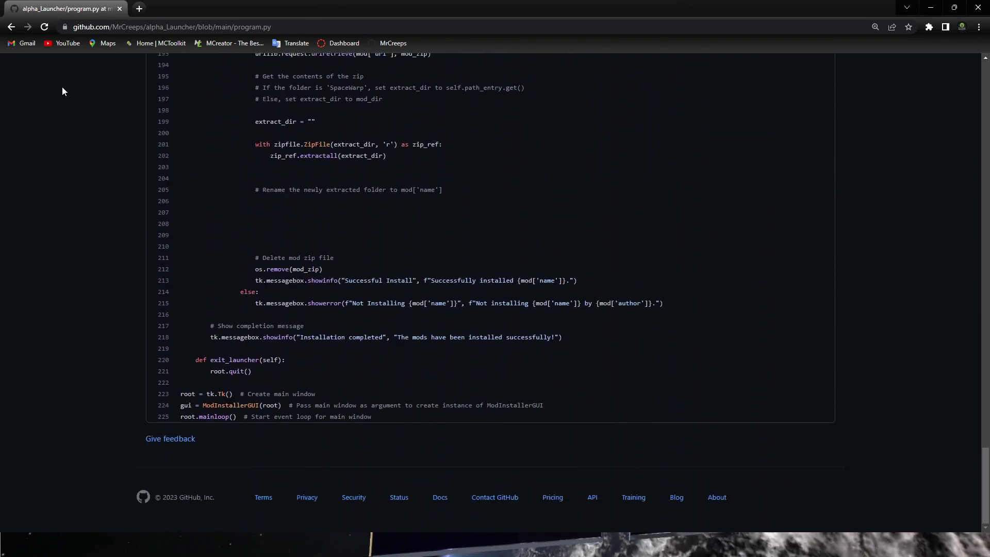
{"action": "left_click", "coordinate": [11, 26]}
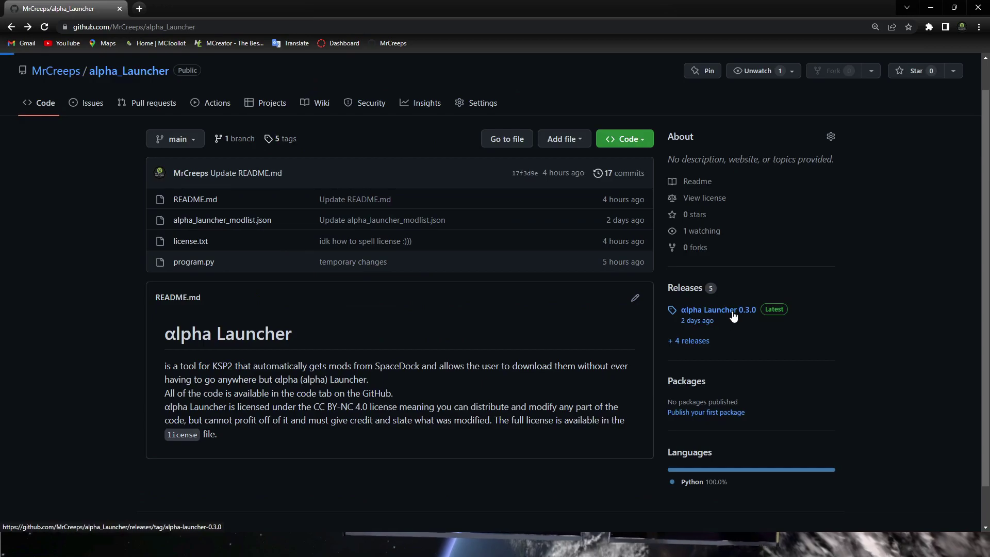
- Check the 0.3.0 release, then scroll the full releases list down to Mod List 2/28/23
{"action": "left_click", "coordinate": [726, 310]}
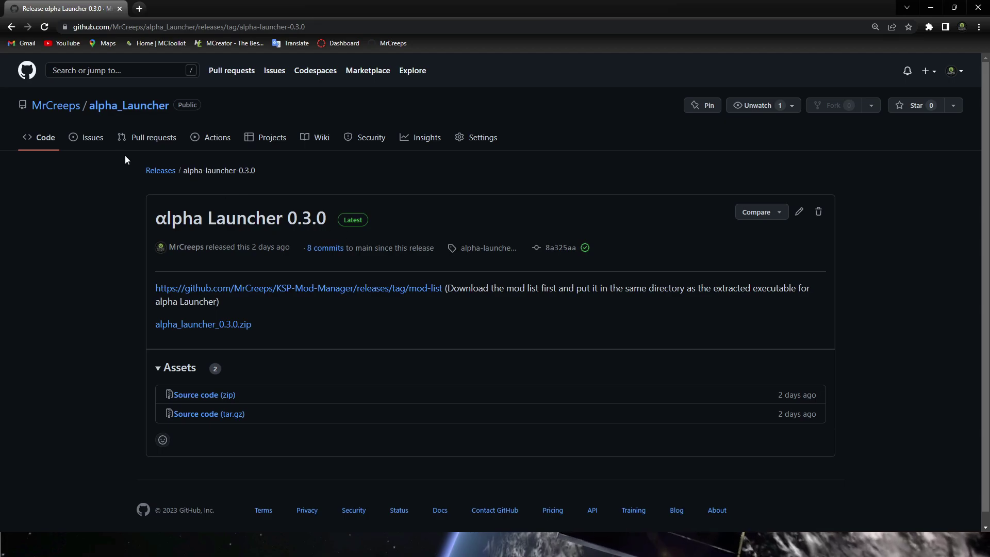
{"action": "left_click", "coordinate": [41, 140]}
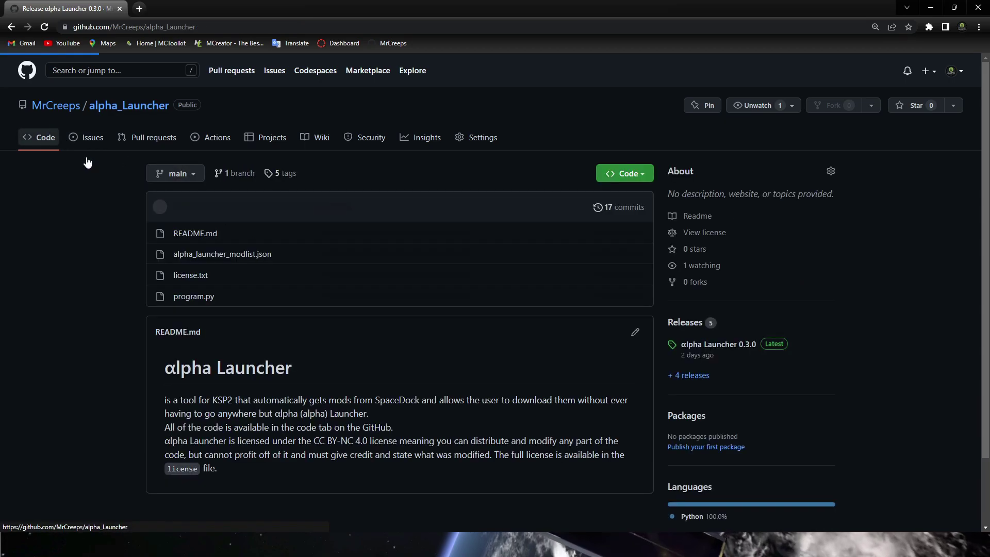
{"action": "left_click", "coordinate": [699, 376]}
{"action": "scroll", "coordinate": [400, 349], "scroll_direction": "down", "scroll_amount": 1}
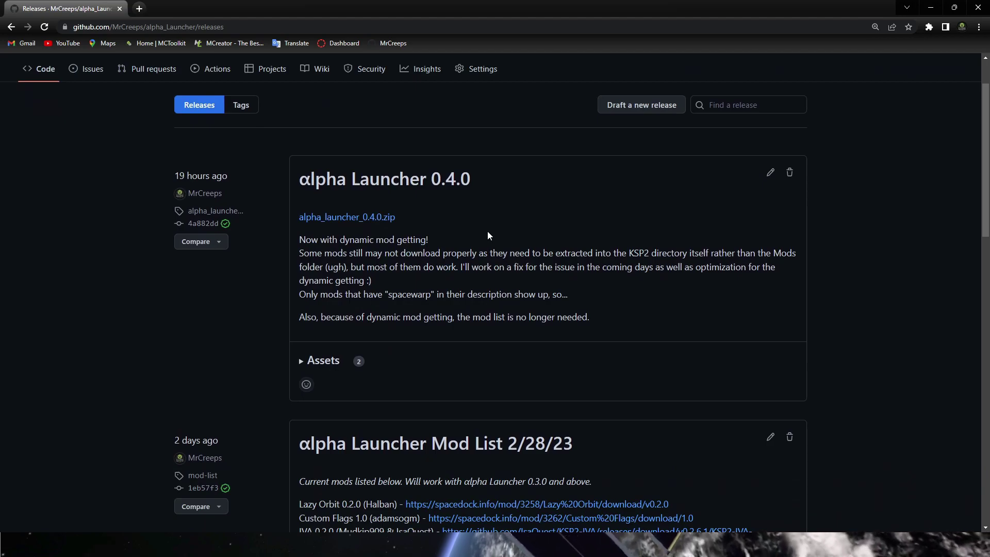
{"action": "scroll", "coordinate": [387, 293], "scroll_direction": "down", "scroll_amount": 1}
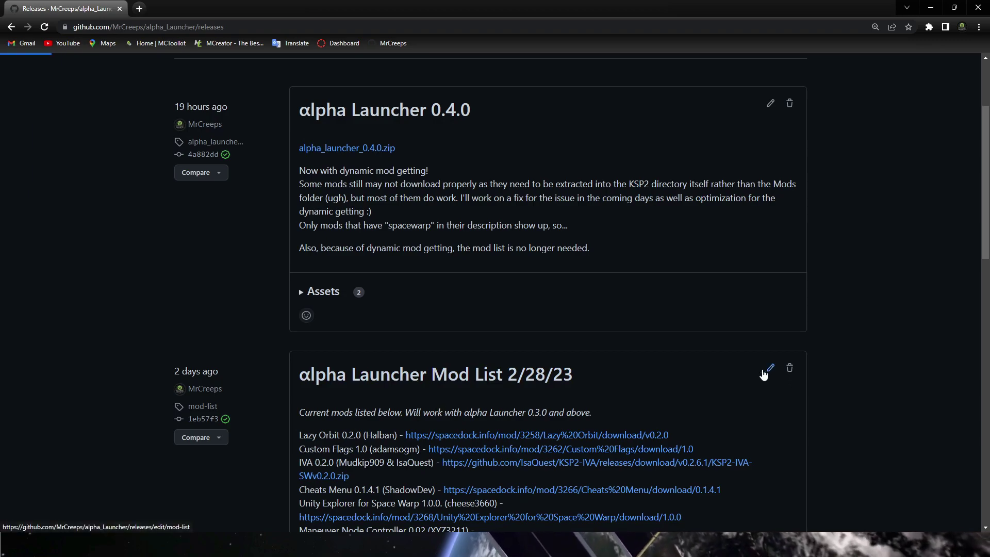
- Edit the Mod List 2/28/23 release to add 'Not needed anymore', generate release notes, and update it
{"action": "left_click", "coordinate": [770, 368]}
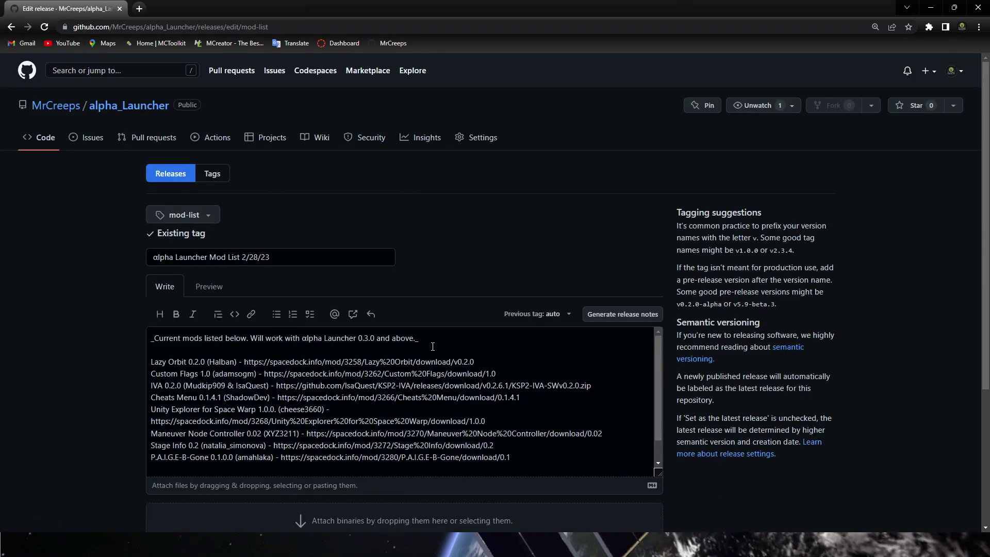
{"action": "left_click", "coordinate": [433, 346]}
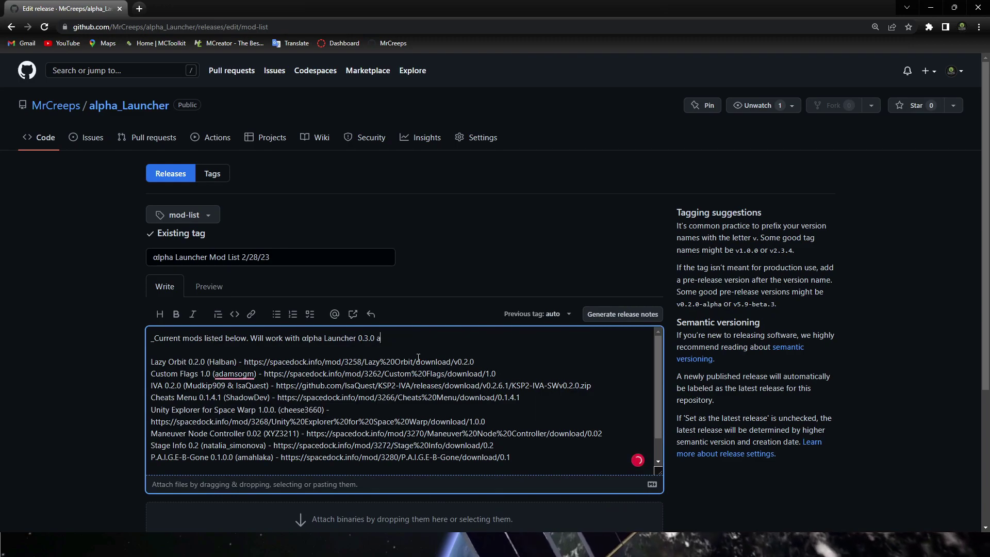
{"action": "type", "text": "Not need"}
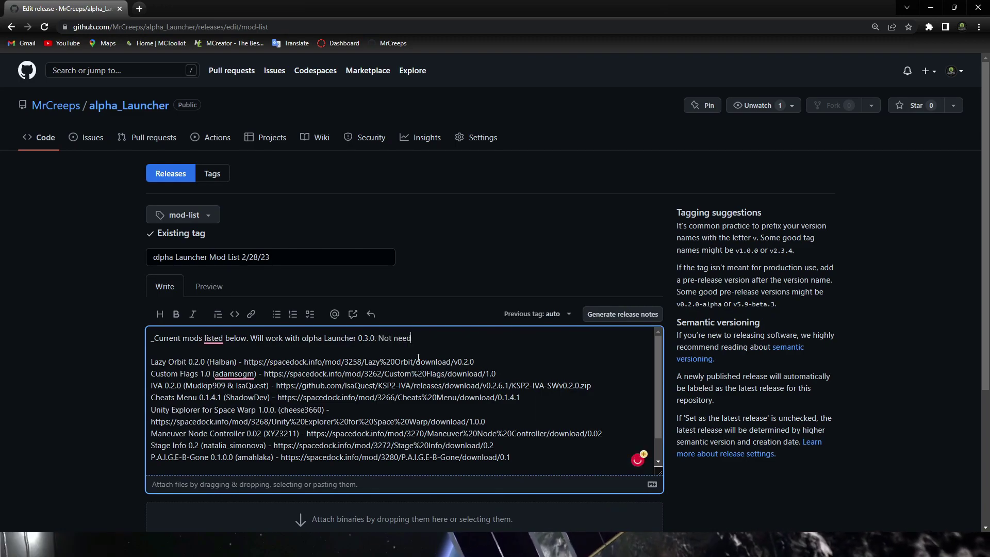
{"action": "type", "text": "ed anymro"}
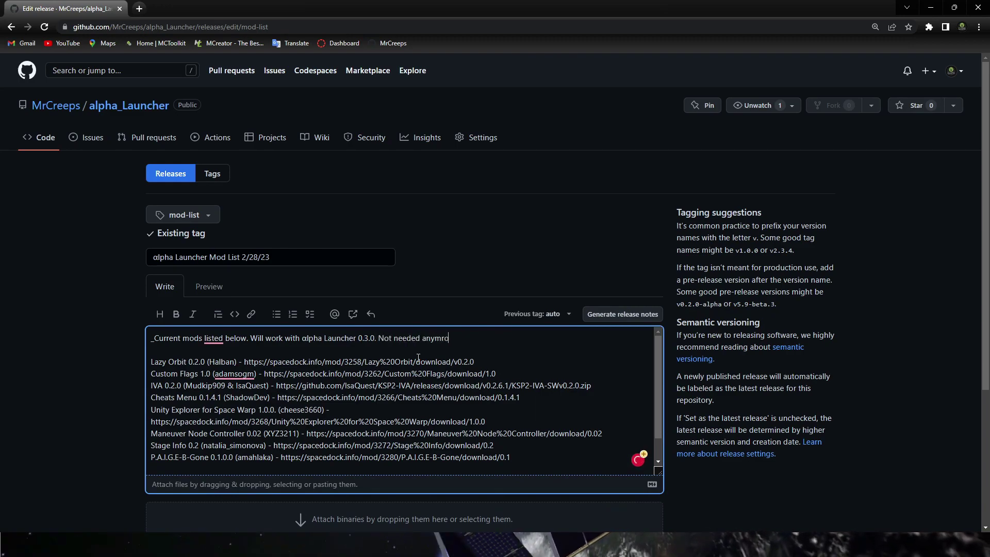
{"action": "left_click", "coordinate": [598, 314]}
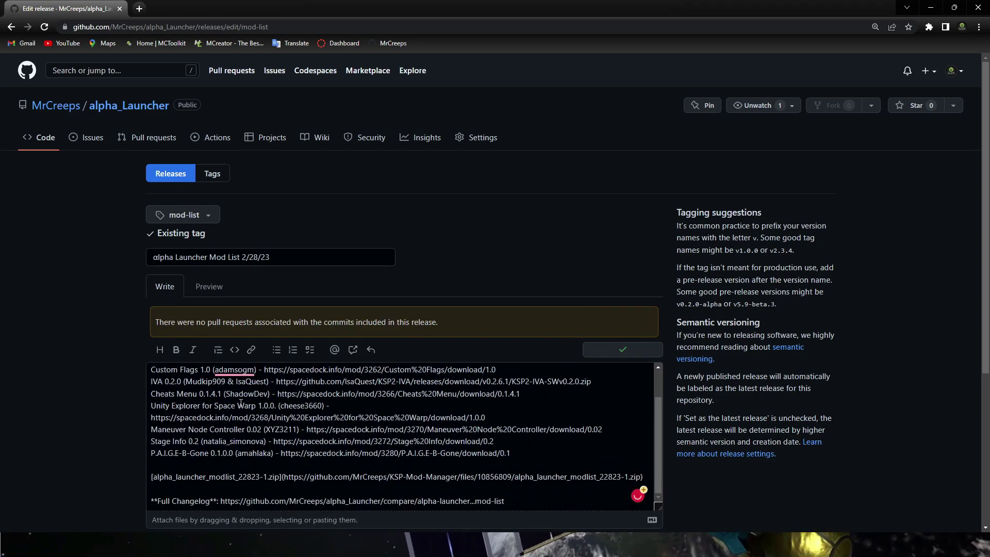
{"action": "scroll", "coordinate": [29, 358], "scroll_direction": "down", "scroll_amount": 3}
{"action": "left_click", "coordinate": [212, 496]}
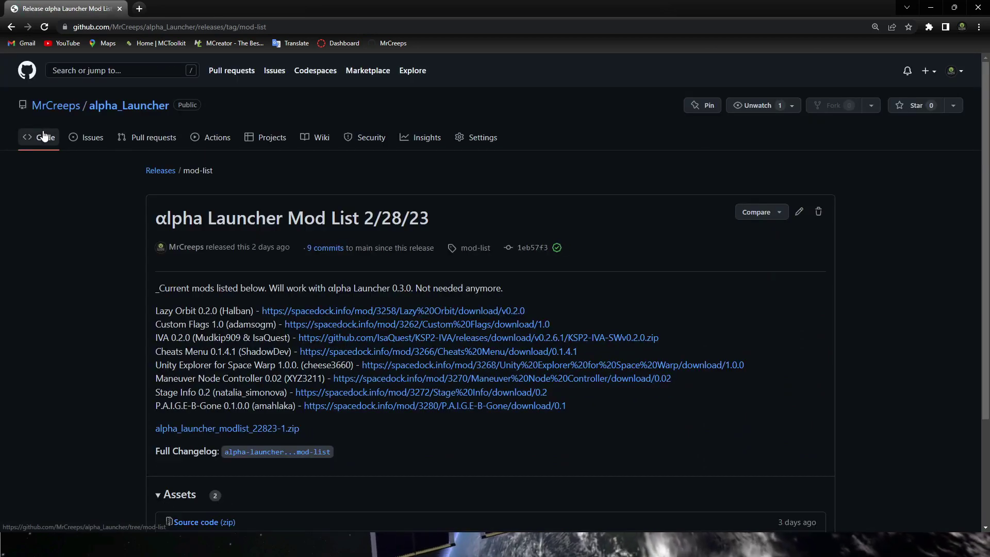
- View the repository files at the mod-list tag and bring the game's mods list to the front
{"action": "left_click", "coordinate": [41, 136]}
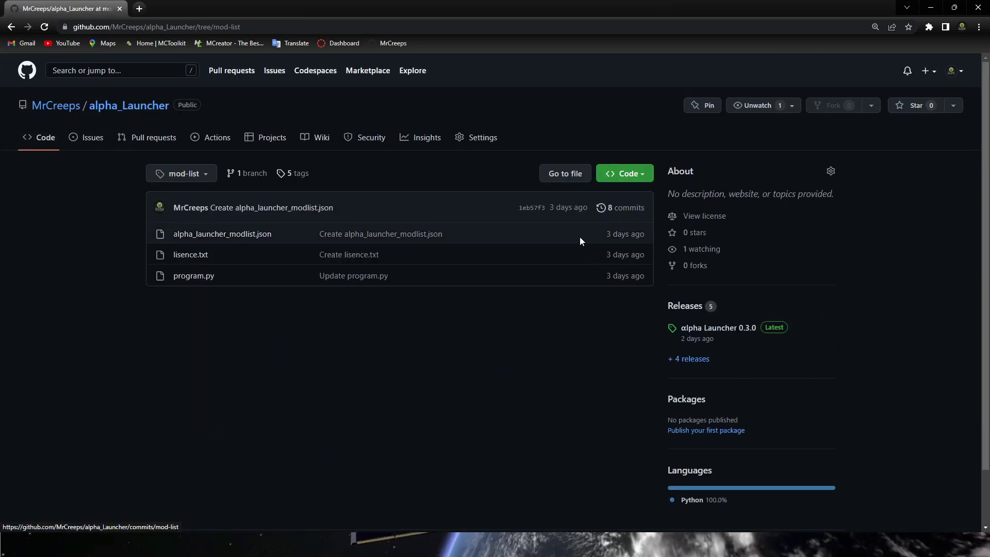
{"action": "left_click", "coordinate": [423, 555]}
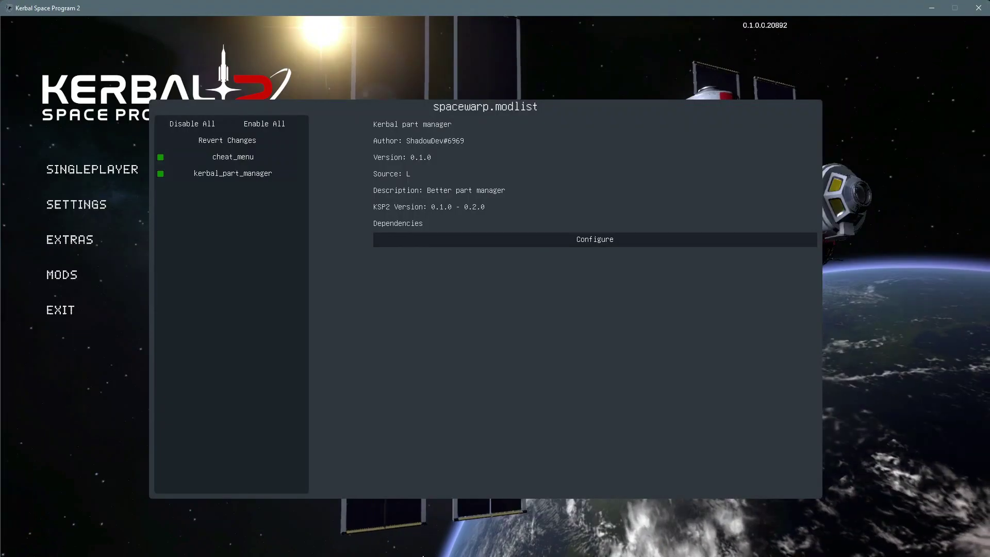
{"action": "left_click", "coordinate": [149, 326]}
- Switch to the gui_based_installer window in Visual Studio Code and maximise it
{"action": "key", "text": "super"}
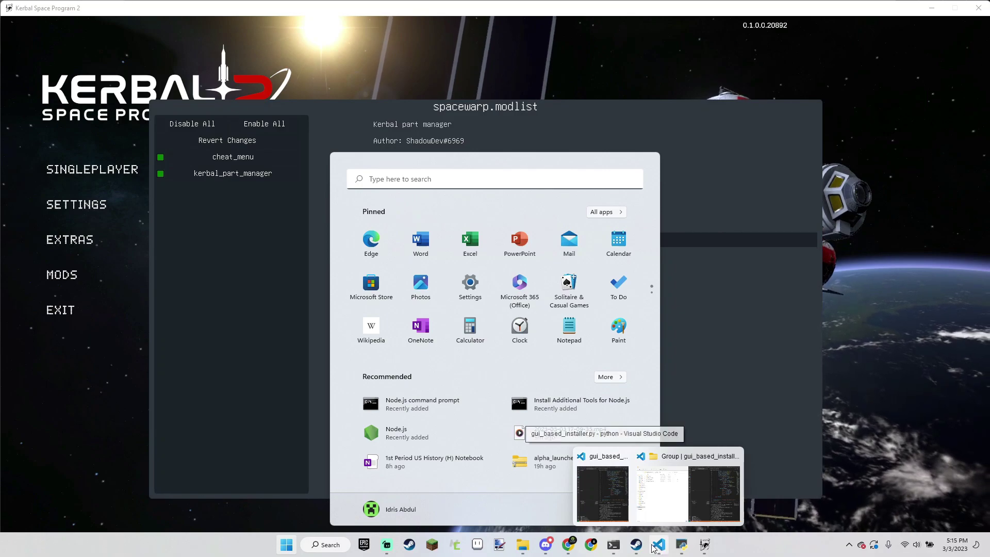
{"action": "mouse_move", "coordinate": [712, 546]}
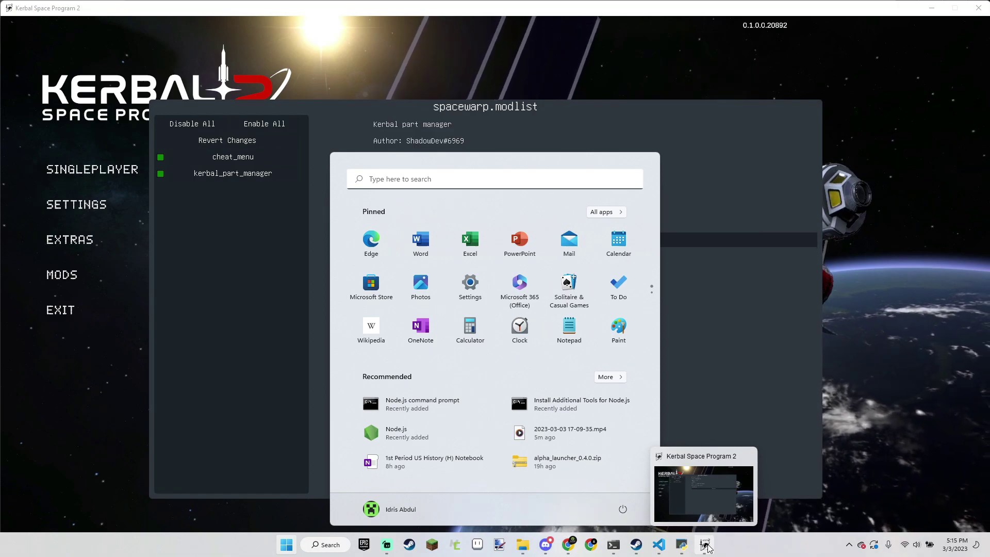
{"action": "mouse_move", "coordinate": [660, 544]}
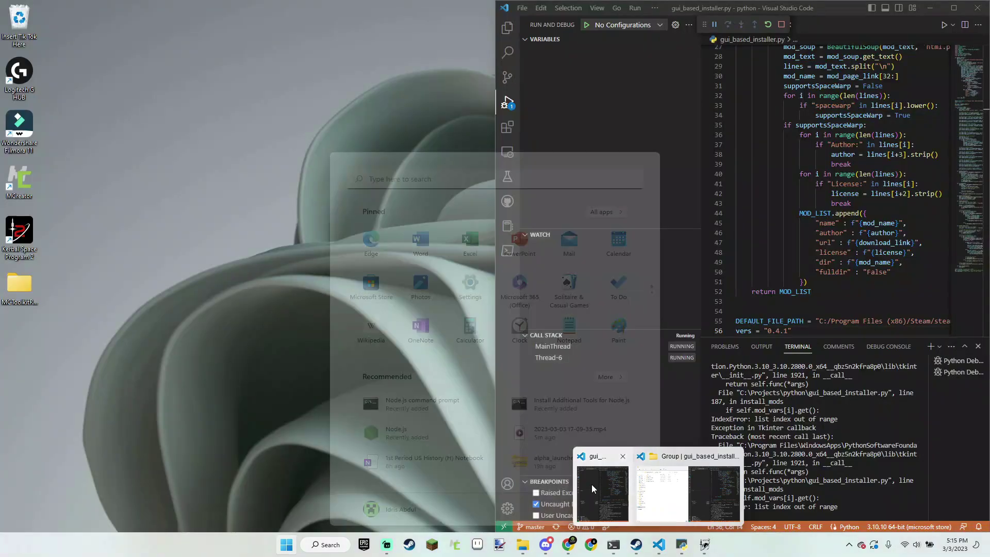
{"action": "left_click", "coordinate": [592, 484]}
{"action": "left_click", "coordinate": [953, 8]}
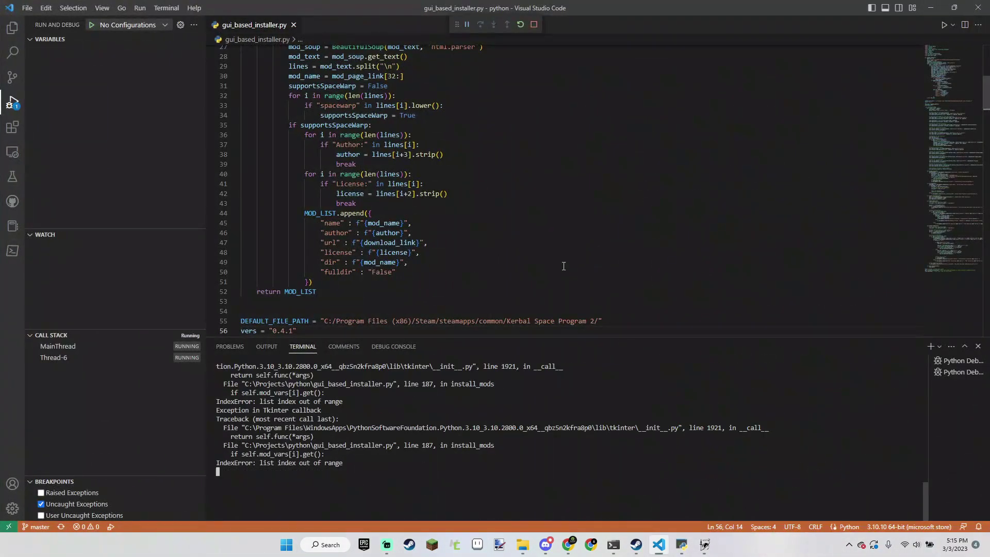